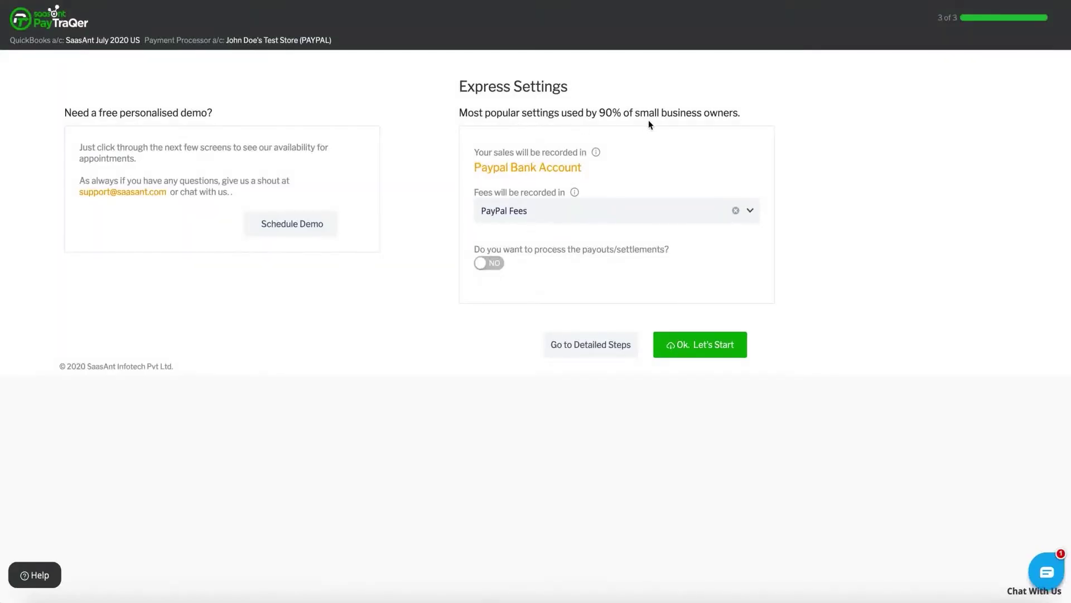
Keep PayPal Fees as the account where fees are recorded
{"action": "left_click", "coordinate": [595, 163]}
{"action": "left_click", "coordinate": [590, 213]}
{"action": "left_click", "coordinate": [589, 214]}
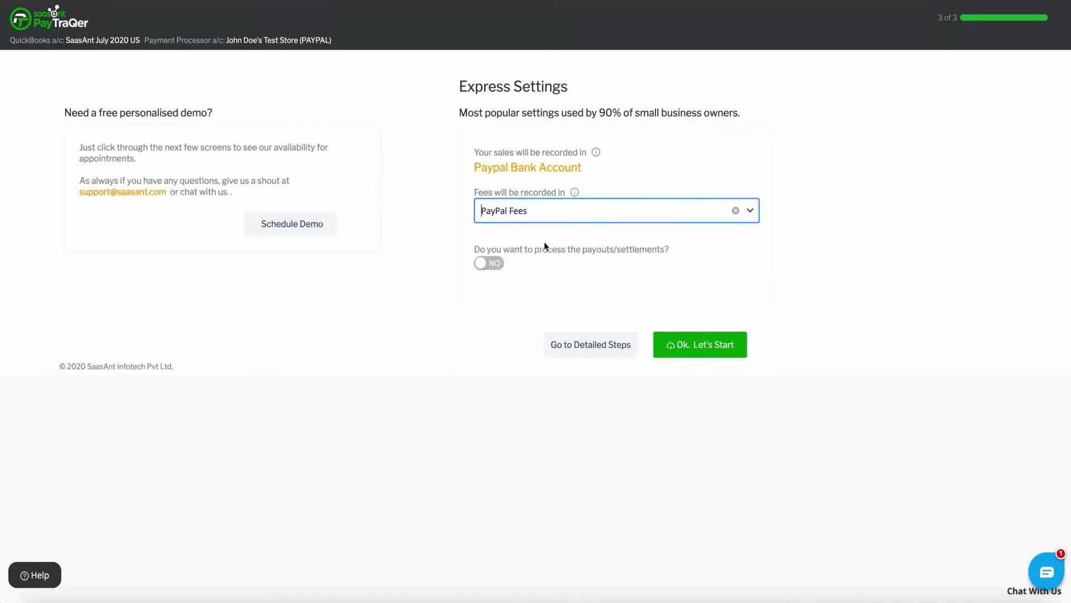
{"action": "left_click", "coordinate": [496, 265]}
{"action": "left_click", "coordinate": [524, 316]}
{"action": "type", "text": "wel"}
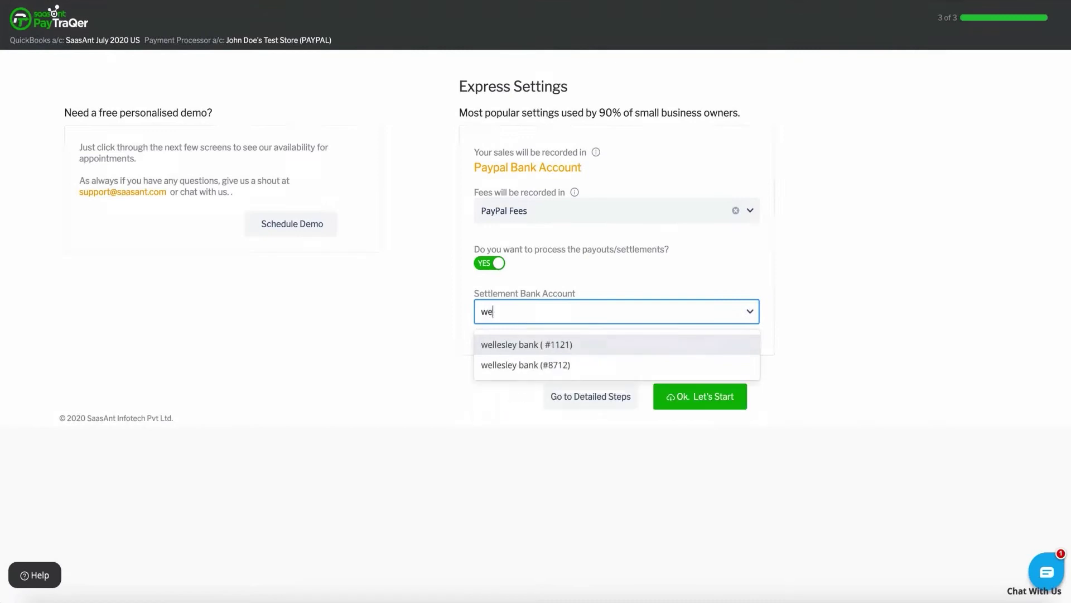
{"action": "left_click", "coordinate": [517, 344]}
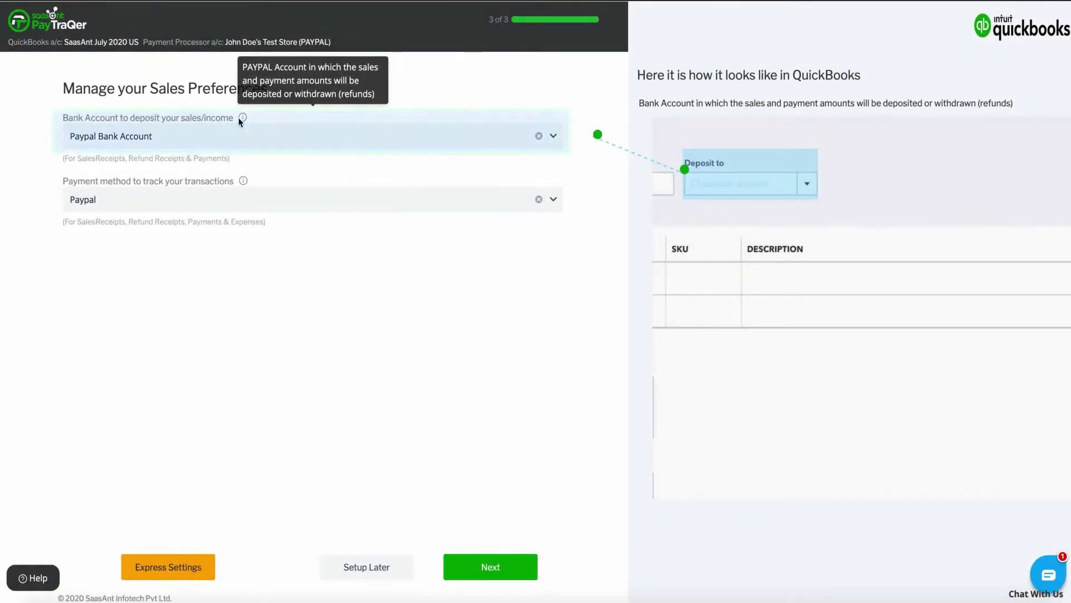
Keep Paypal Bank Account for sales deposits and Paypal as the payment method
{"action": "left_click", "coordinate": [215, 137]}
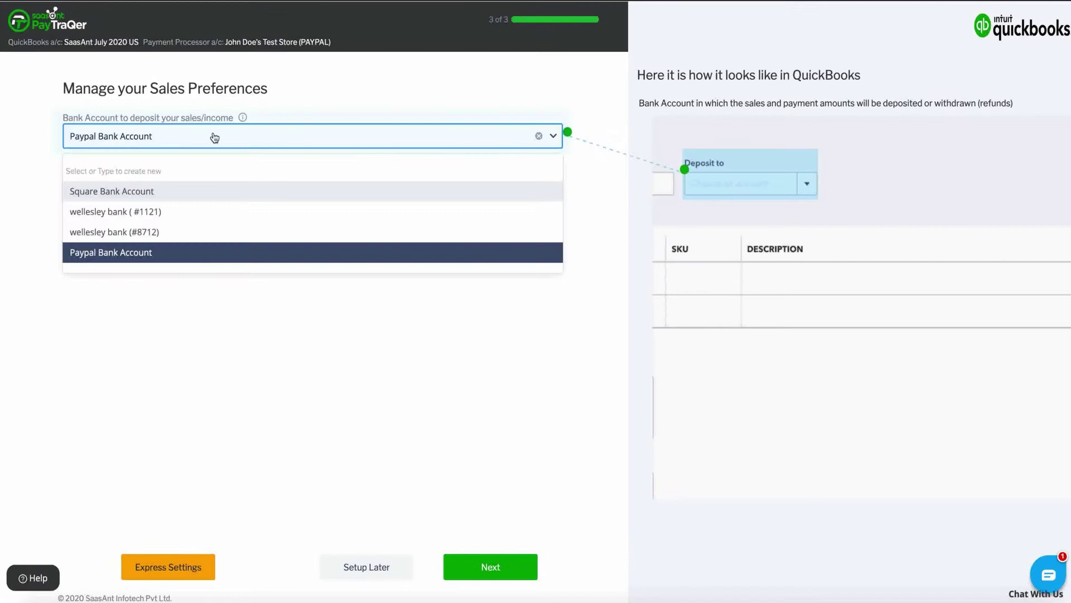
{"action": "left_click", "coordinate": [214, 137]}
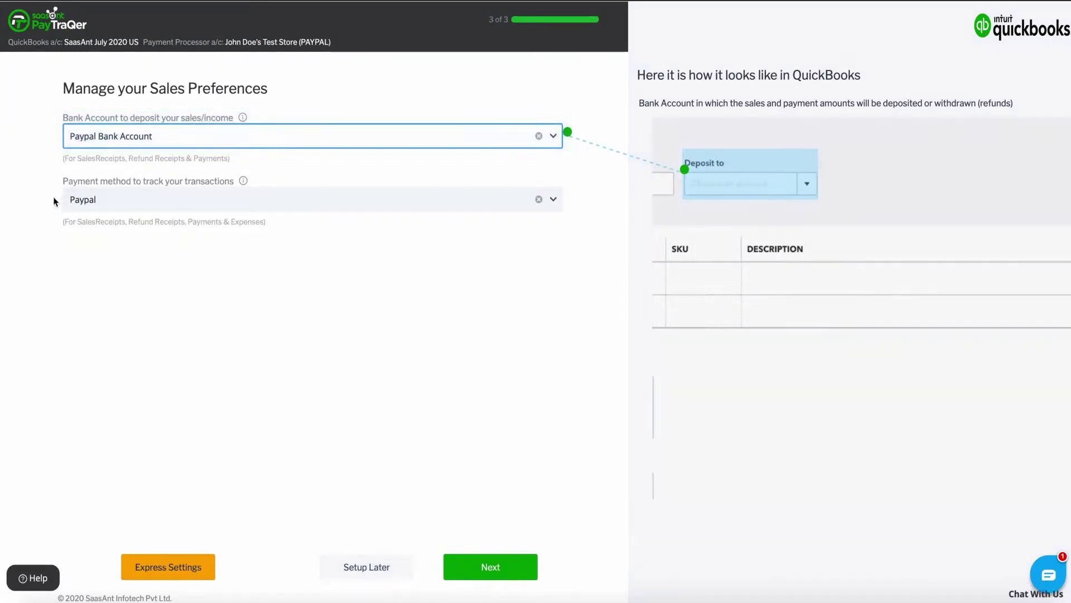
{"action": "left_click", "coordinate": [226, 199]}
{"action": "left_click", "coordinate": [226, 199]}
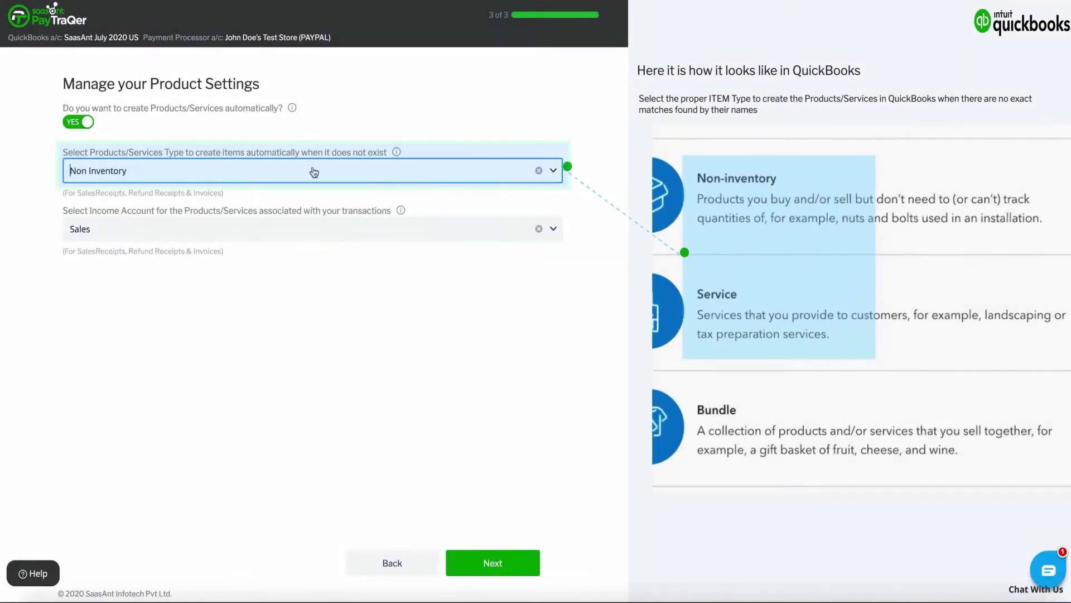
Keep Non Inventory as the new item type and Sales as the income account
{"action": "left_click", "coordinate": [315, 172]}
{"action": "left_click", "coordinate": [312, 172]}
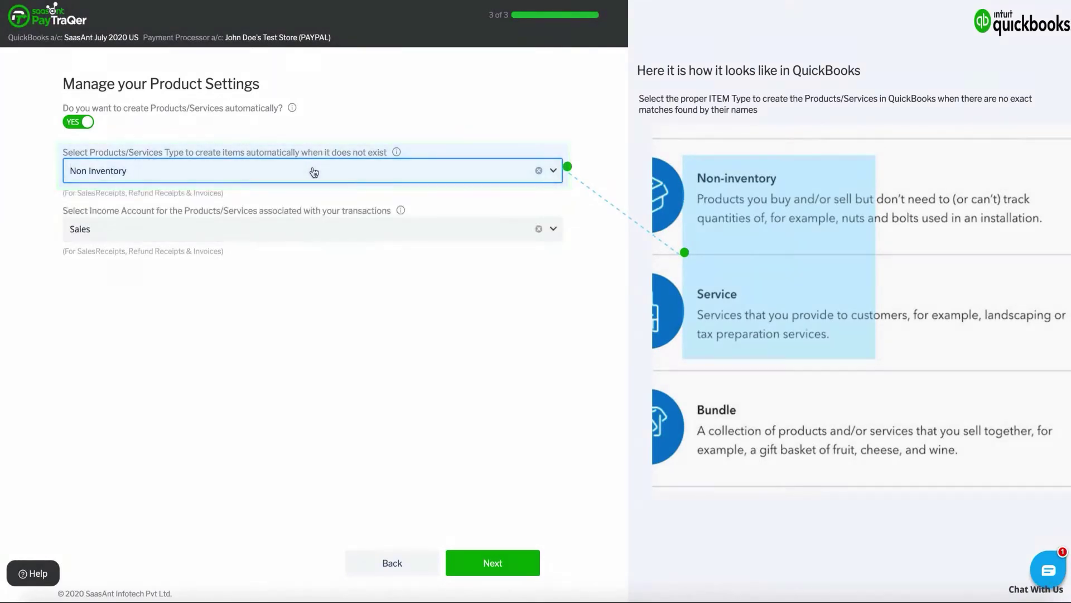
{"action": "left_click", "coordinate": [292, 227]}
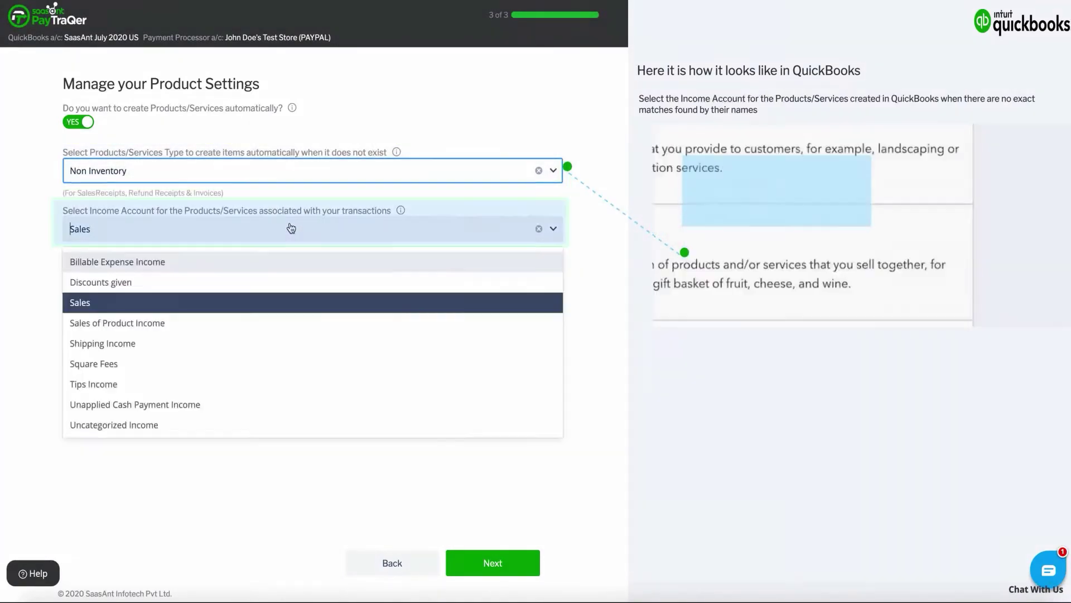
{"action": "left_click", "coordinate": [263, 303]}
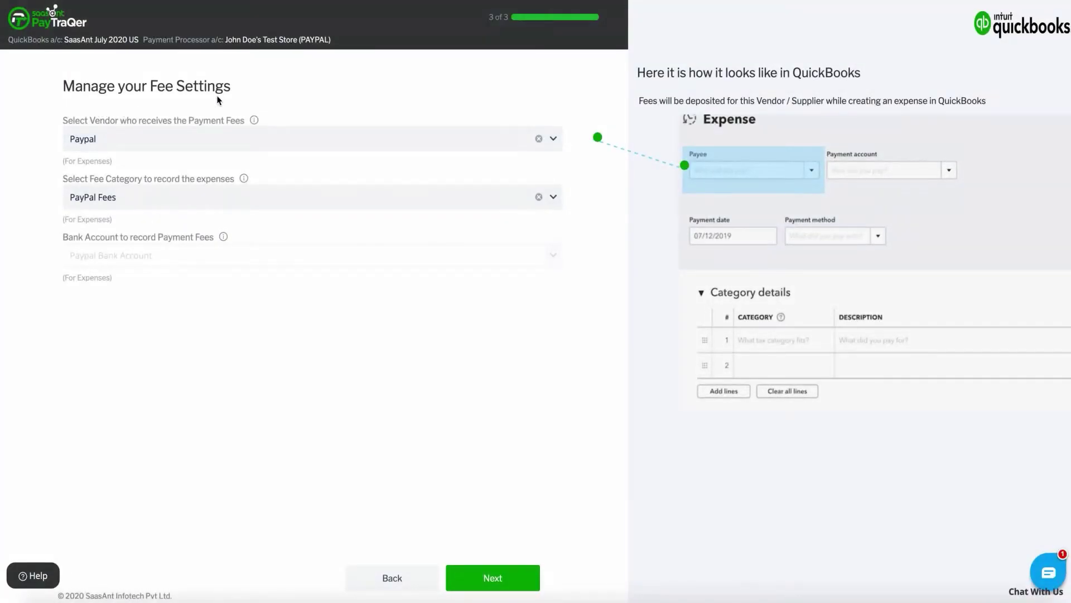
Assign fees to vendor Paypal and review the fee category list
{"action": "left_click", "coordinate": [226, 139]}
{"action": "left_click", "coordinate": [191, 215]}
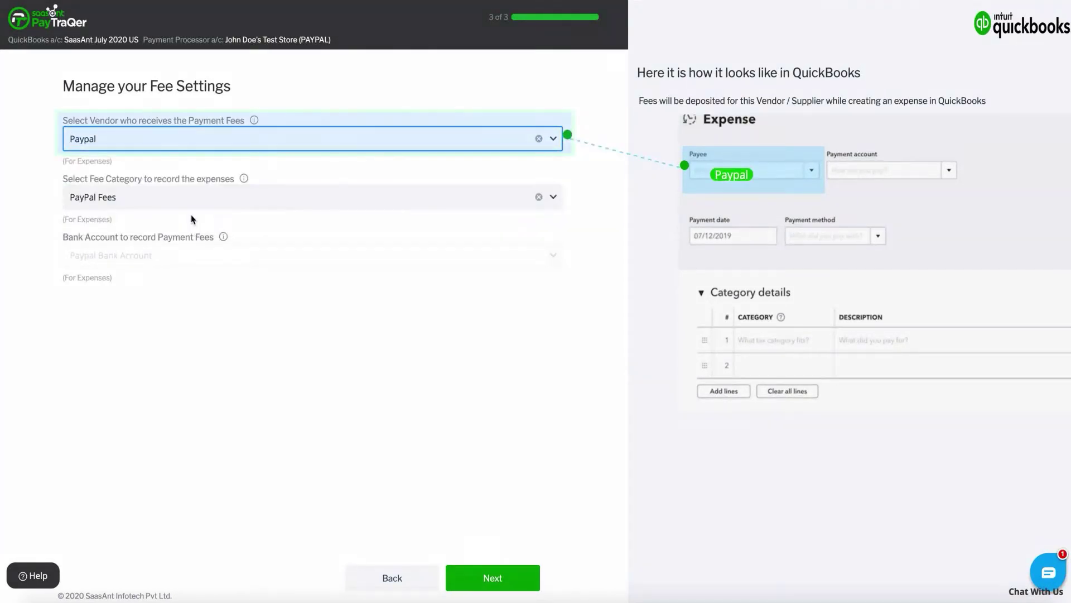
{"action": "left_click", "coordinate": [217, 199]}
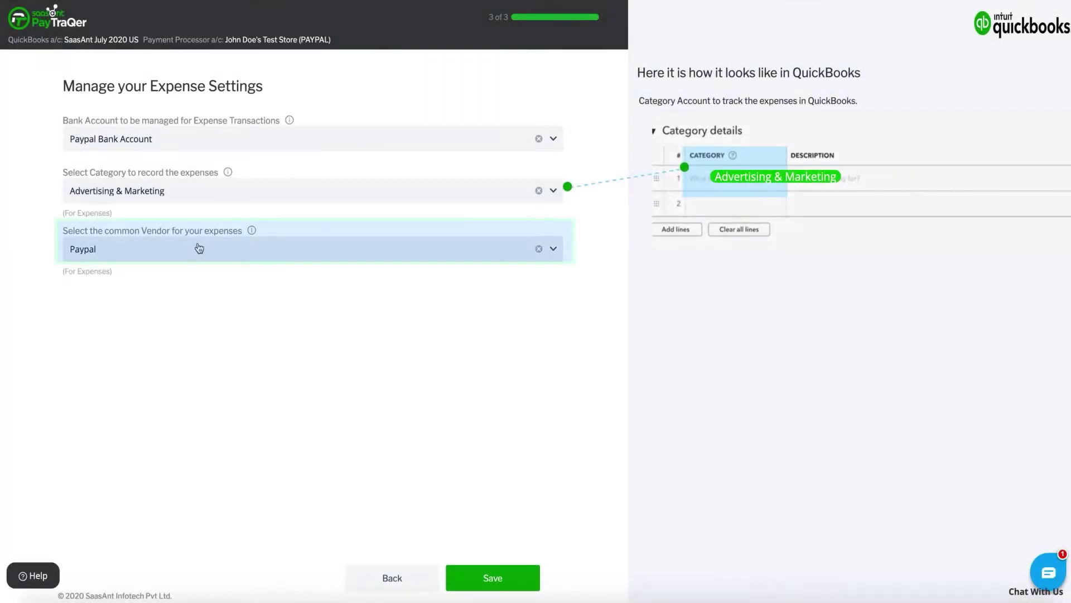
Save expense settings with vendor Paypal, Paypal Bank Account and Bank Charges & Fees
{"action": "left_click", "coordinate": [200, 248]}
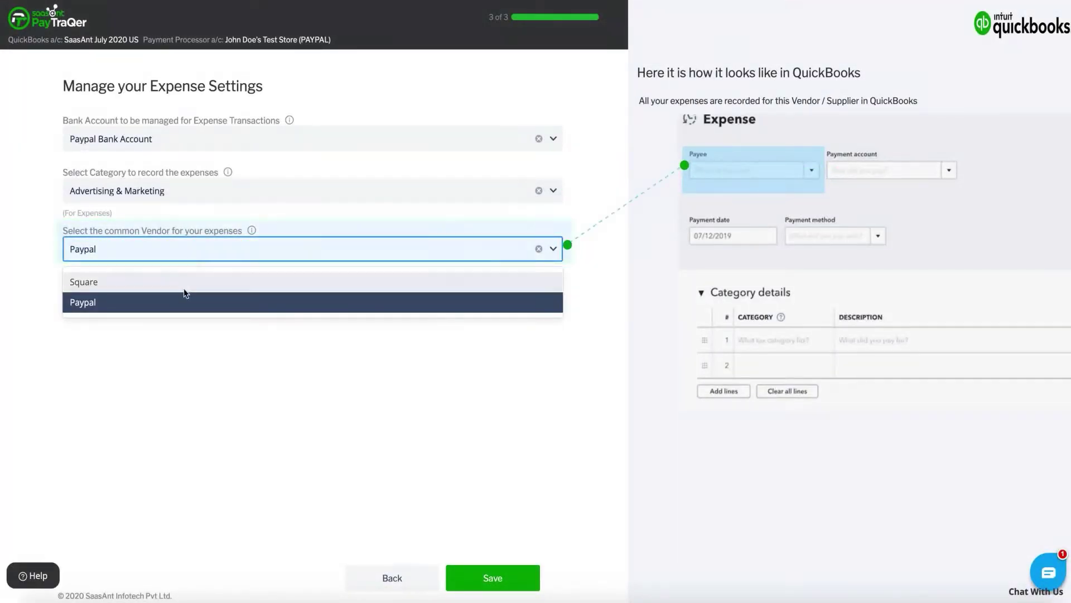
{"action": "left_click", "coordinate": [181, 302]}
{"action": "left_click", "coordinate": [256, 139]}
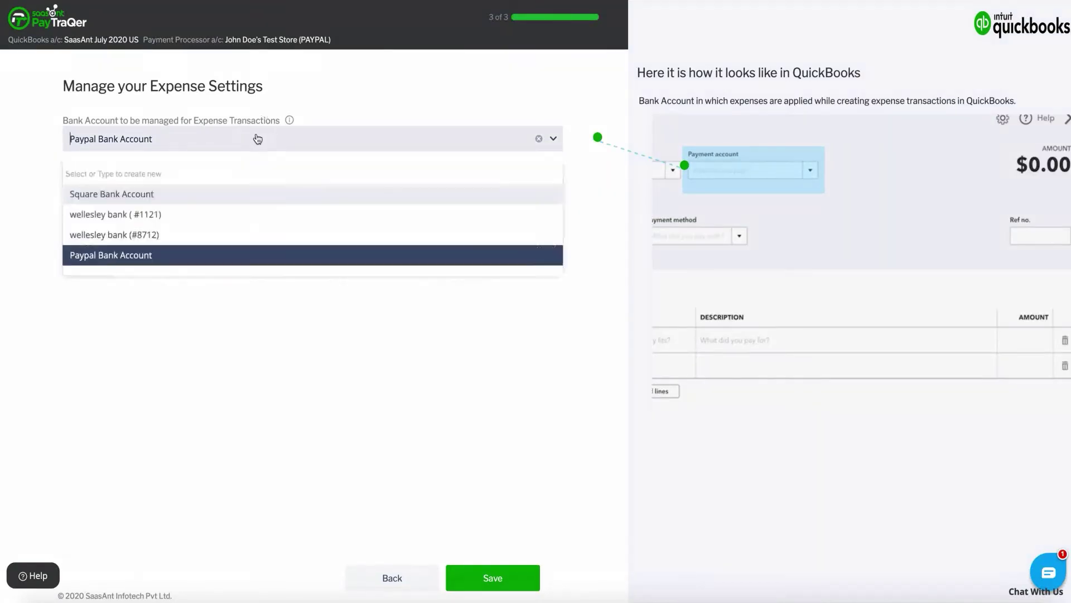
{"action": "left_click", "coordinate": [182, 255]}
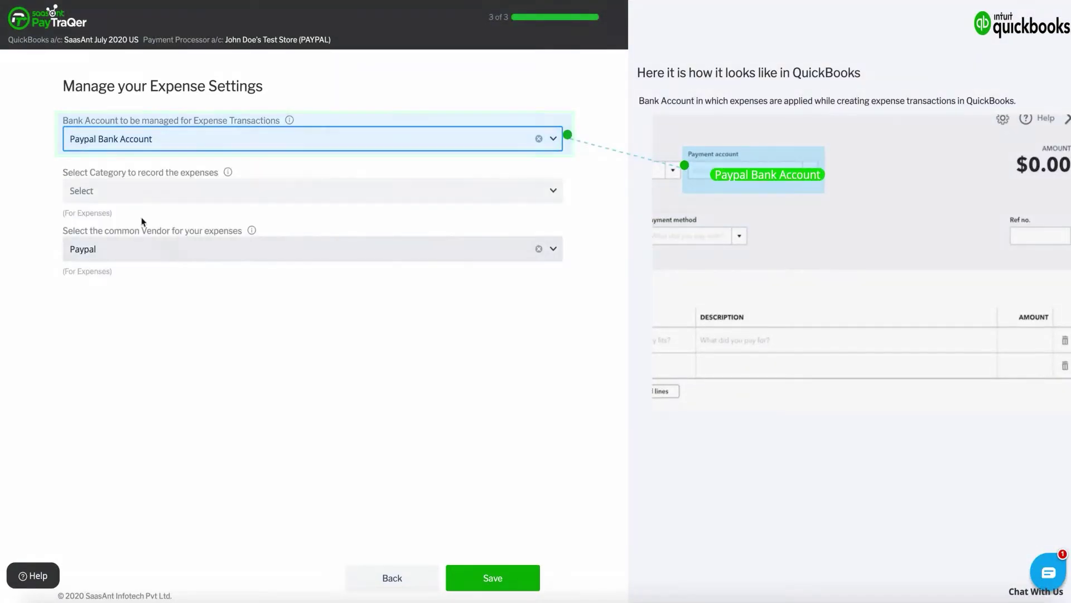
{"action": "left_click", "coordinate": [207, 200]}
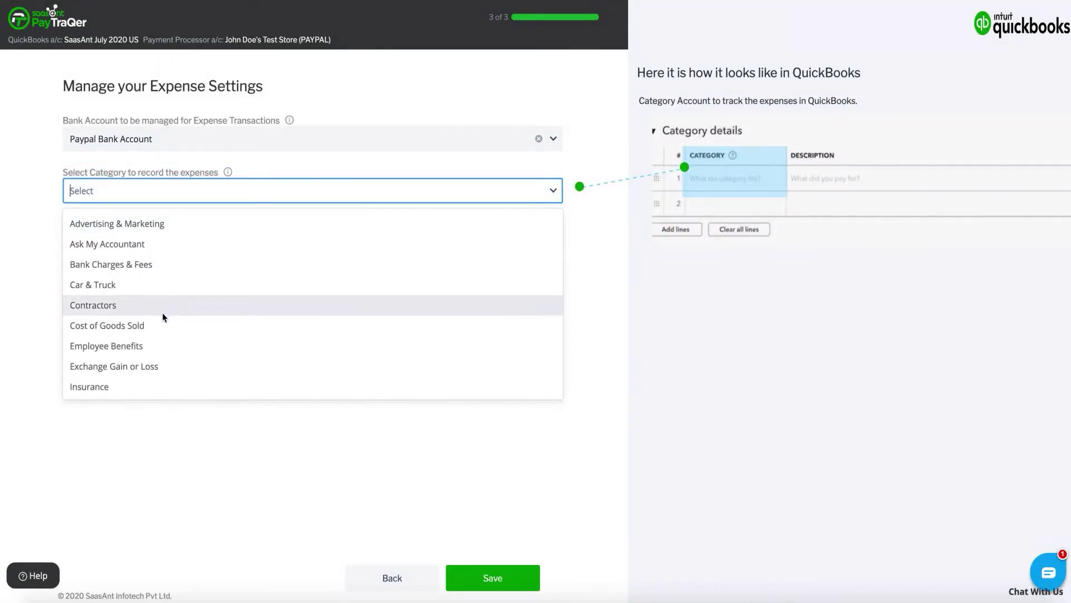
{"action": "left_click", "coordinate": [156, 269]}
{"action": "left_click", "coordinate": [501, 576]}
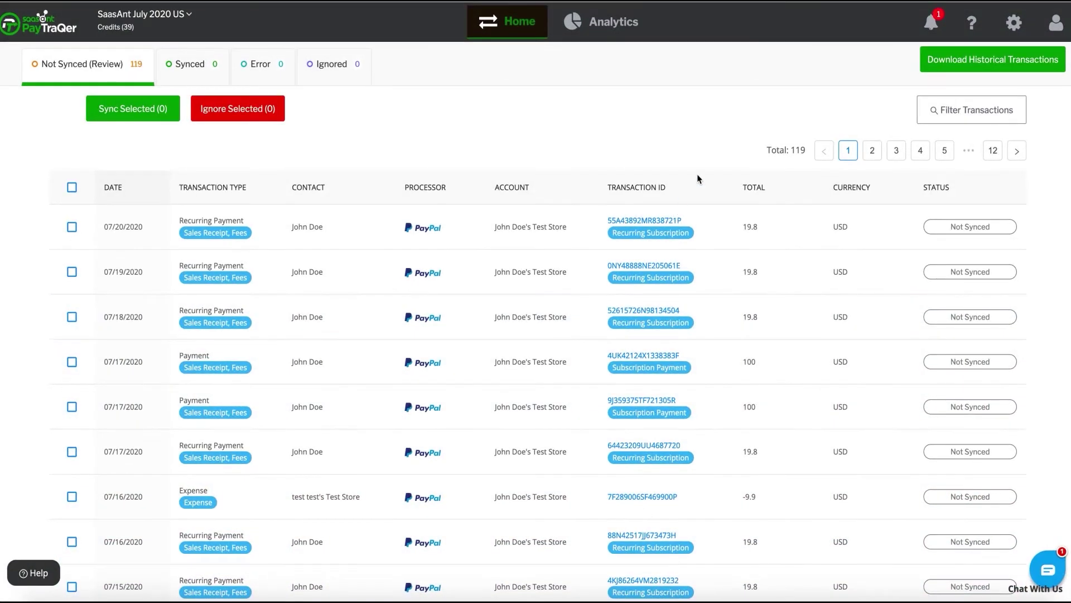
Download historical PayPal transactions starting from 02/01/2020
{"action": "left_click", "coordinate": [964, 59]}
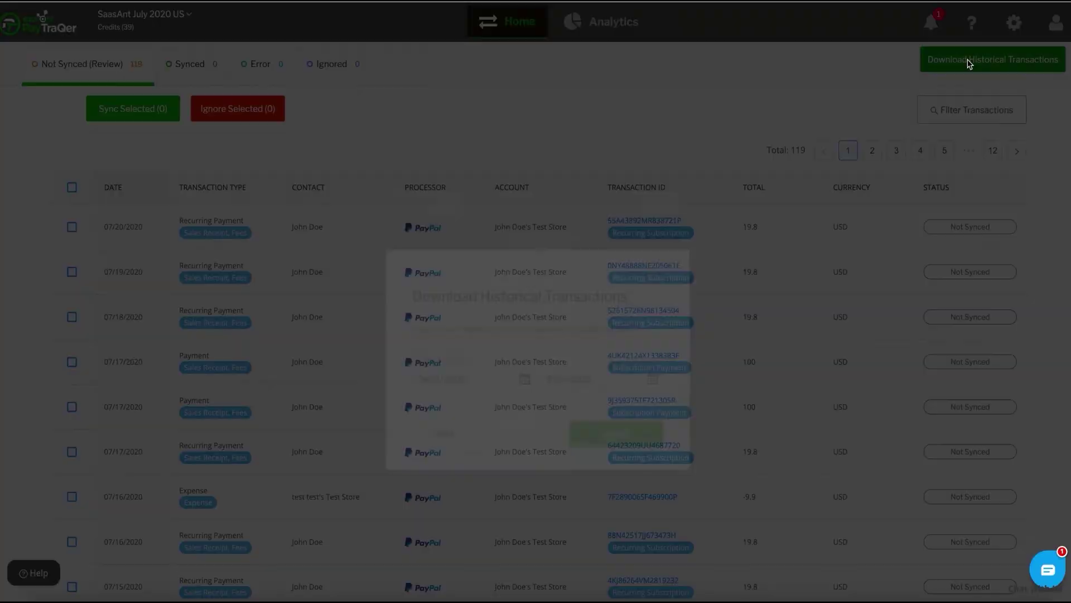
{"action": "left_click", "coordinate": [458, 321]}
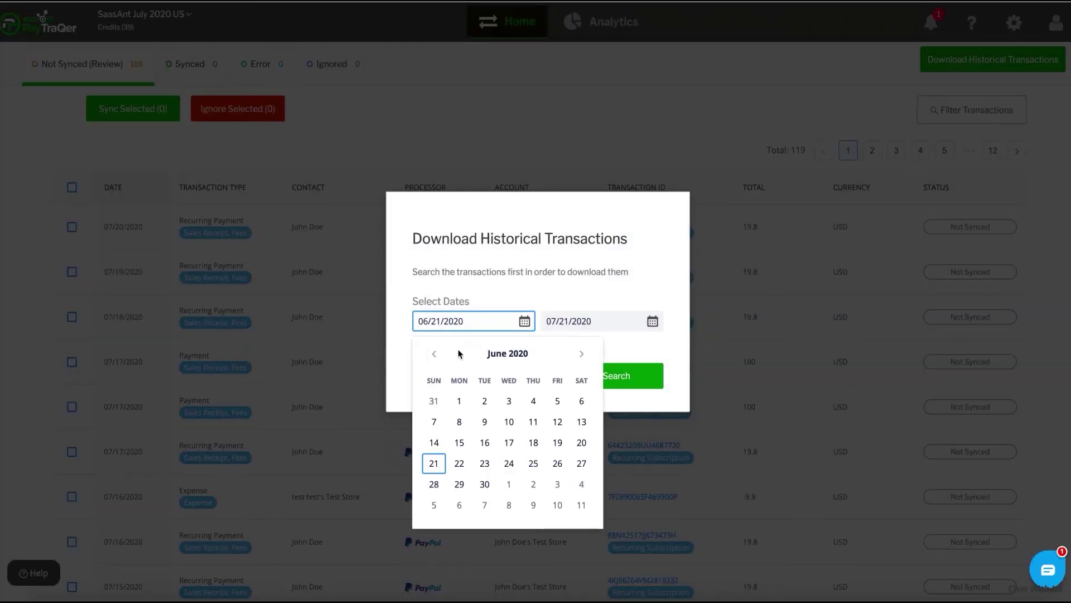
{"action": "left_click", "coordinate": [436, 354]}
{"action": "left_click", "coordinate": [436, 354]}
{"action": "left_click", "coordinate": [436, 353]}
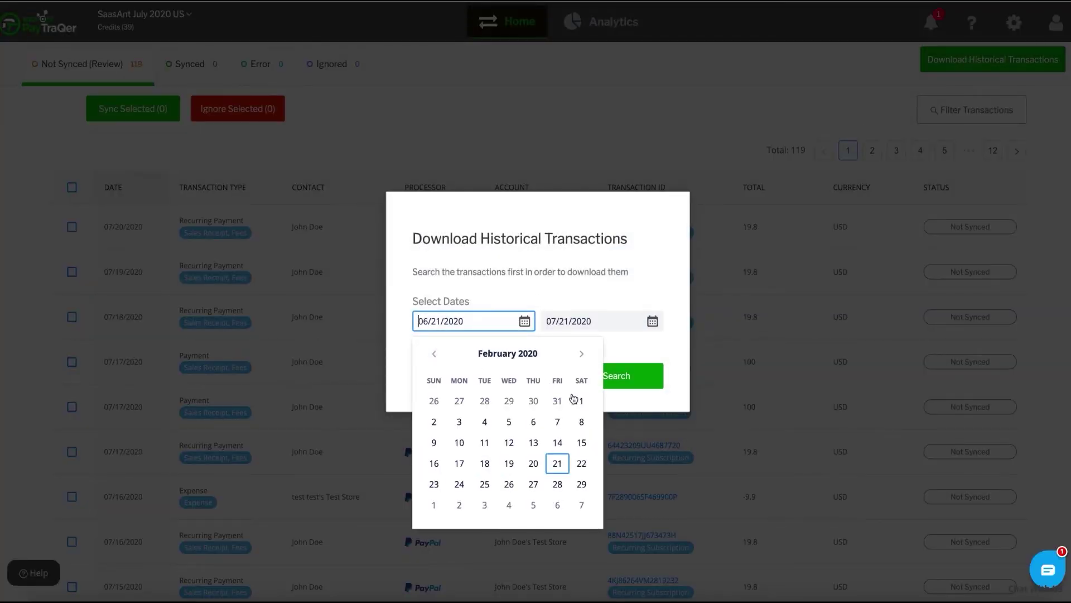
{"action": "left_click", "coordinate": [580, 401]}
{"action": "left_click", "coordinate": [616, 377]}
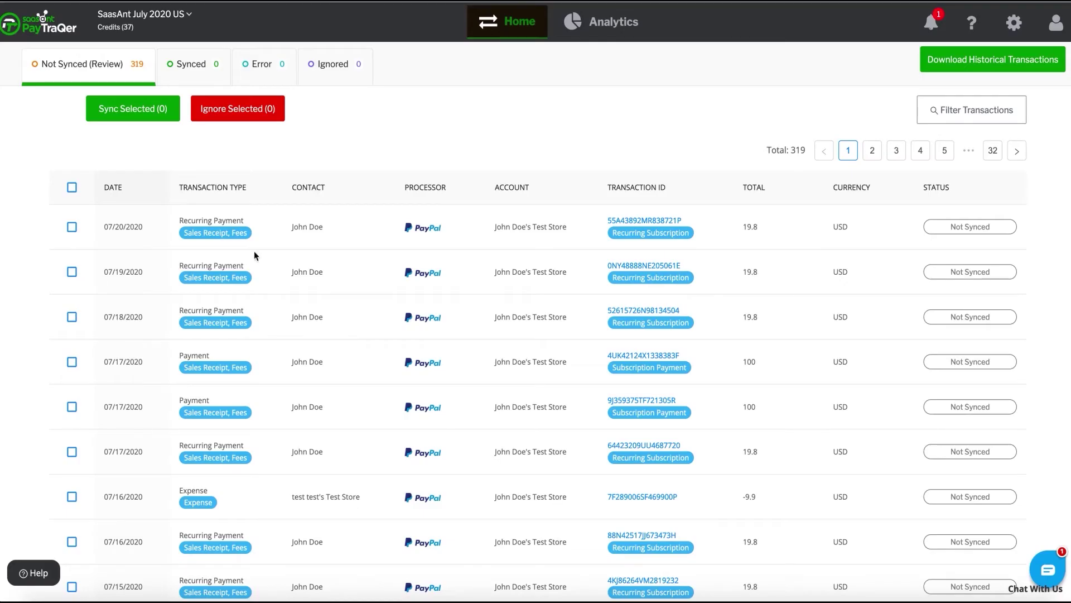
Look through the Review, Synced, Error and Ignored transaction lists, ending on Review
{"action": "left_click", "coordinate": [86, 77]}
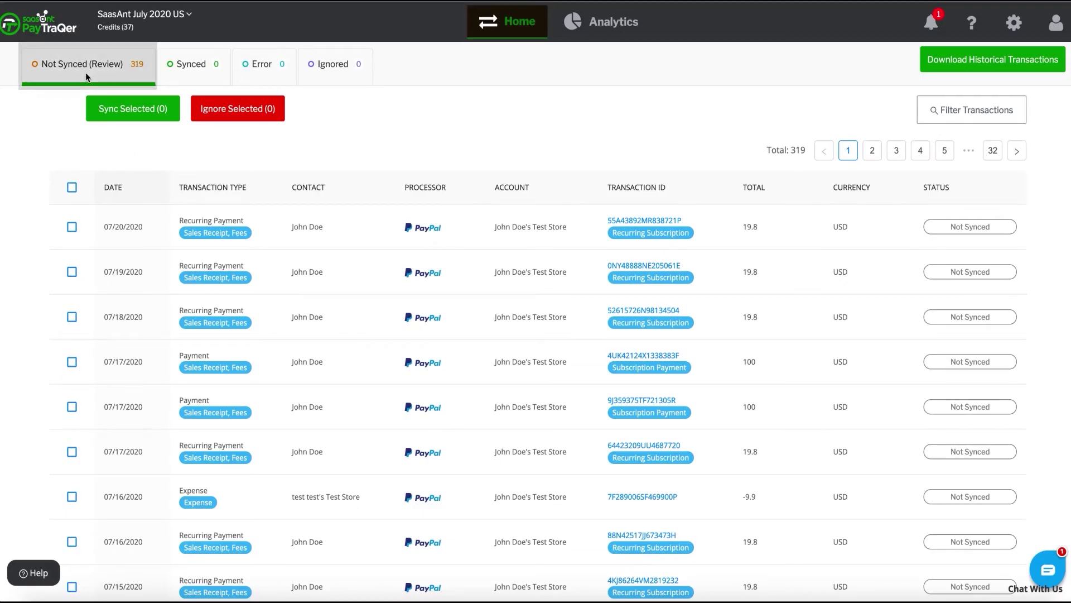
{"action": "left_click", "coordinate": [193, 72]}
{"action": "left_click", "coordinate": [259, 72]}
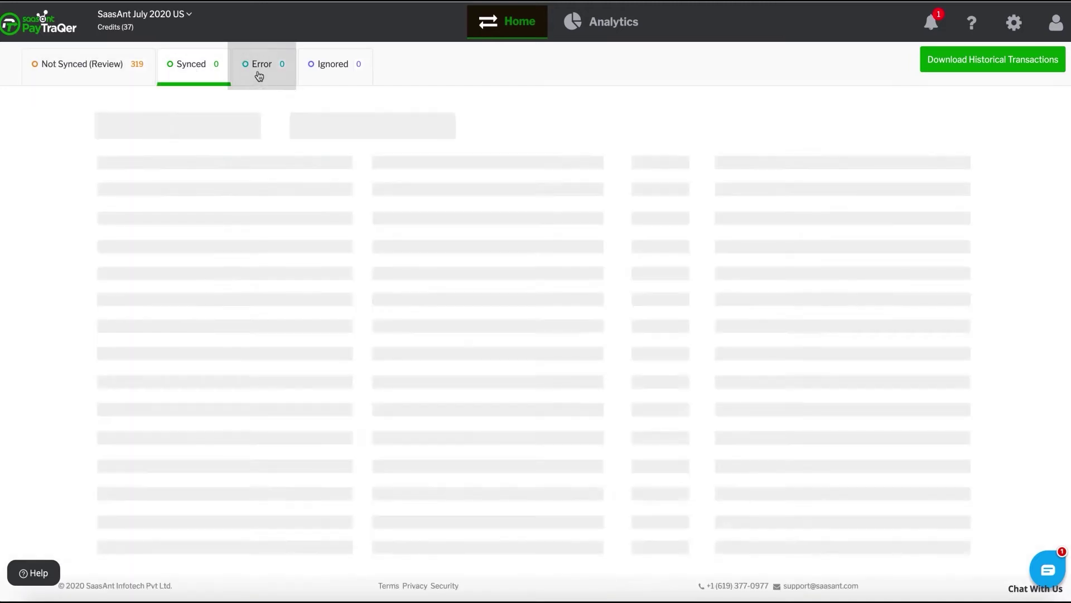
{"action": "left_click", "coordinate": [334, 70]}
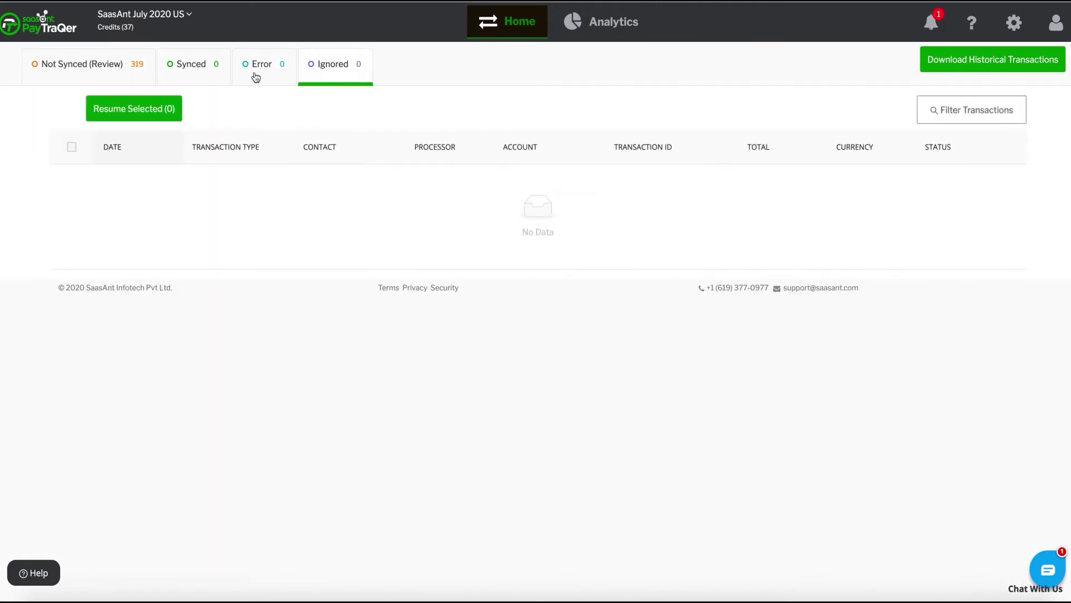
{"action": "left_click", "coordinate": [71, 73]}
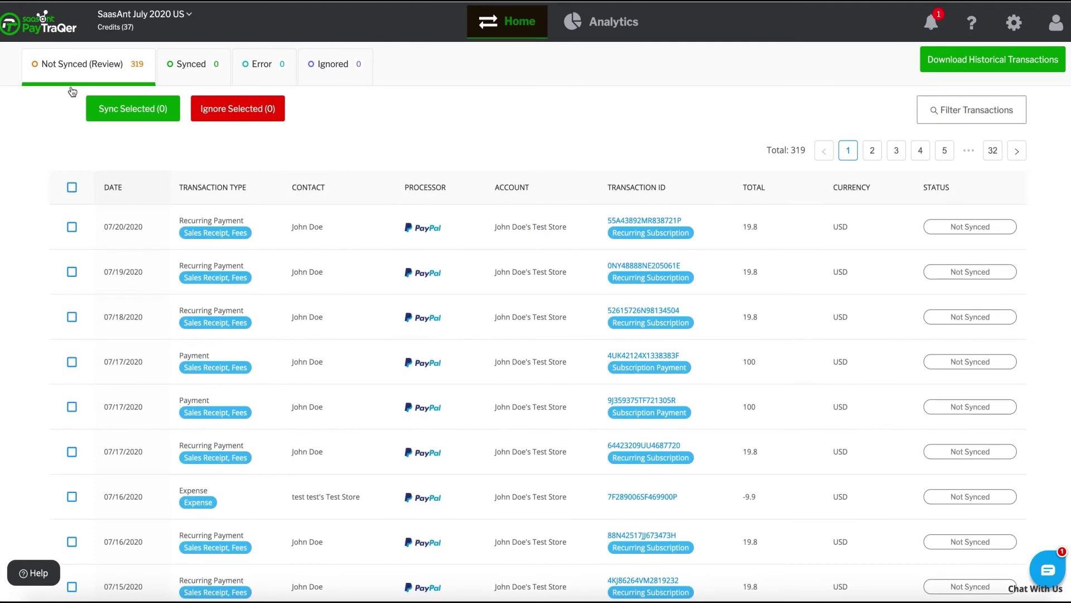
Sync the 07/20/2020 and 07/19/2020 recurring payments to QuickBooks
{"action": "left_click", "coordinate": [72, 187]}
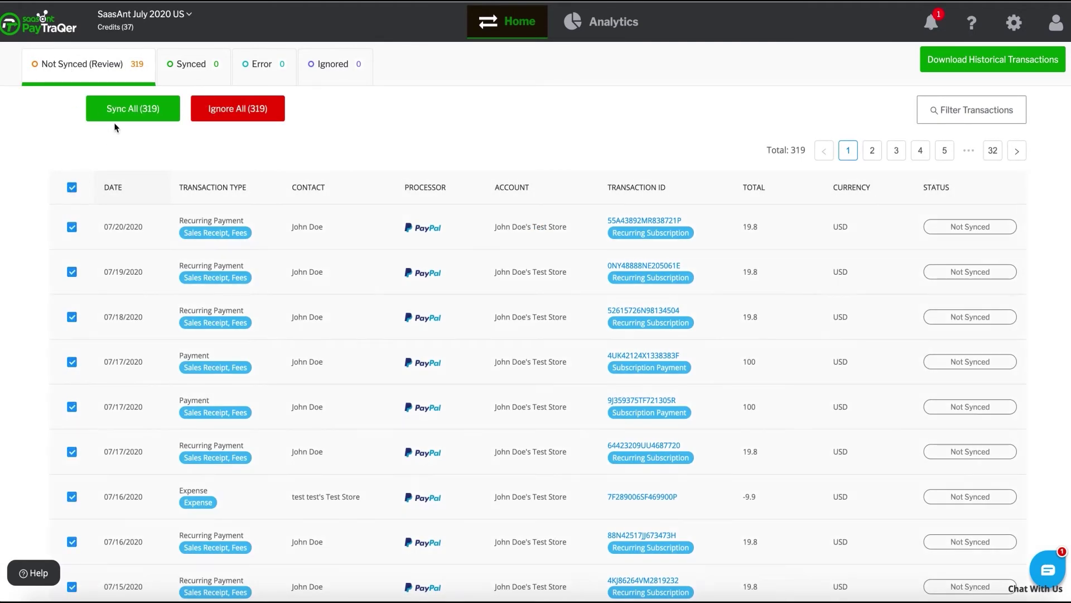
{"action": "left_click", "coordinate": [72, 188]}
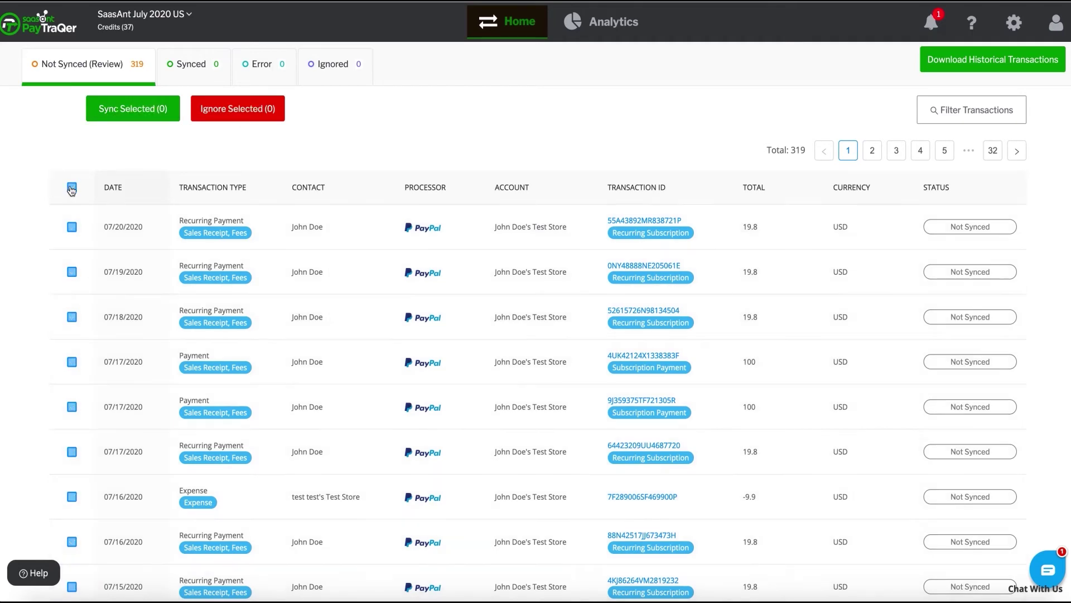
{"action": "left_click", "coordinate": [73, 227]}
{"action": "left_click", "coordinate": [73, 274]}
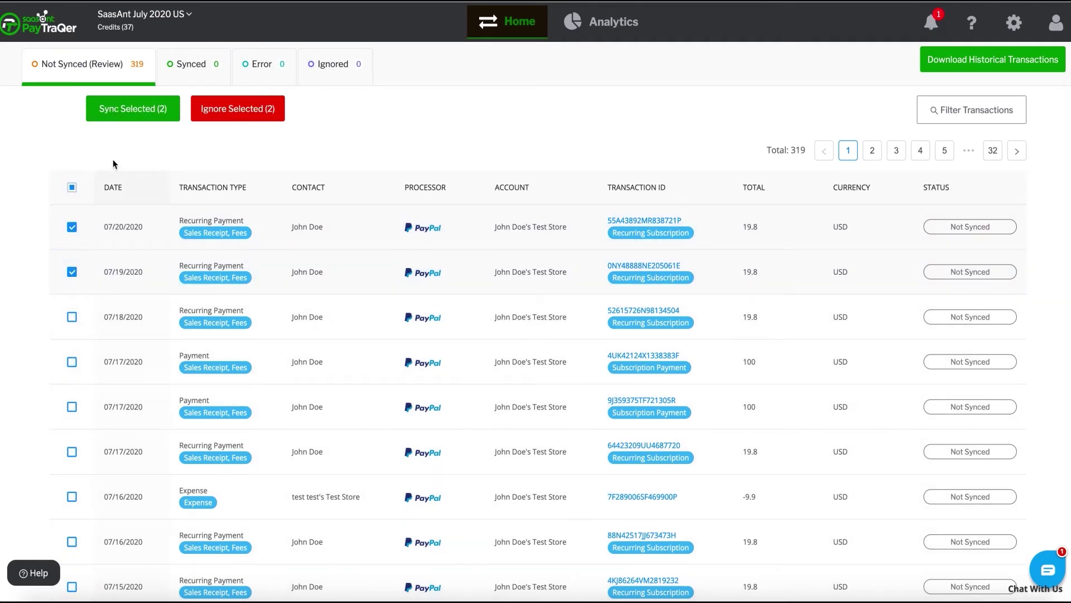
{"action": "left_click", "coordinate": [129, 109]}
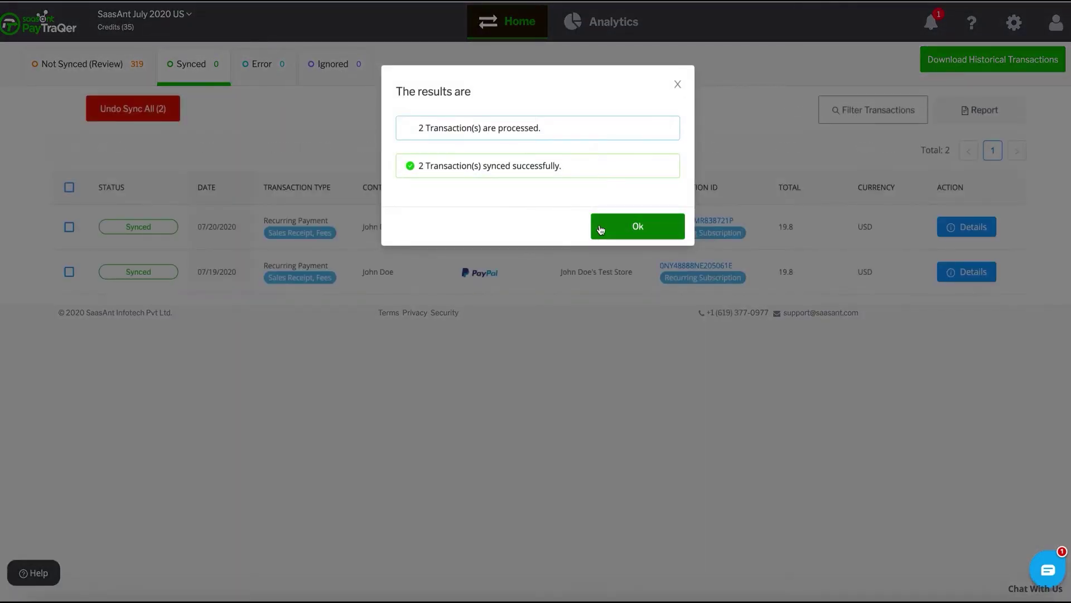
{"action": "left_click", "coordinate": [600, 229]}
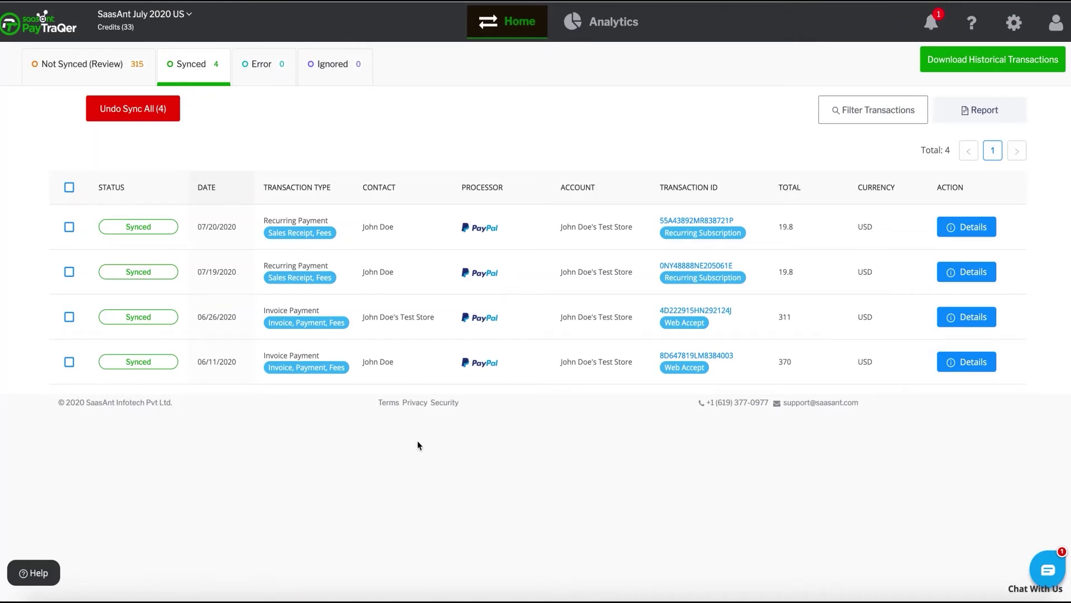
Open the synced 06/11/2020 payment's Invoice #1017 in QuickBooks
{"action": "left_click", "coordinate": [201, 64]}
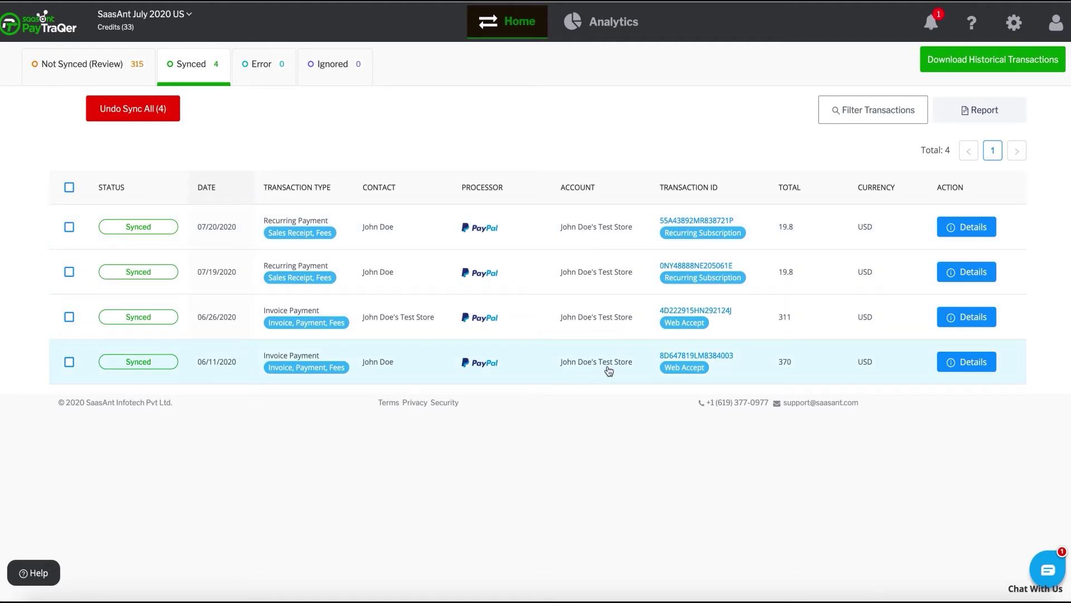
{"action": "left_click", "coordinate": [573, 366]}
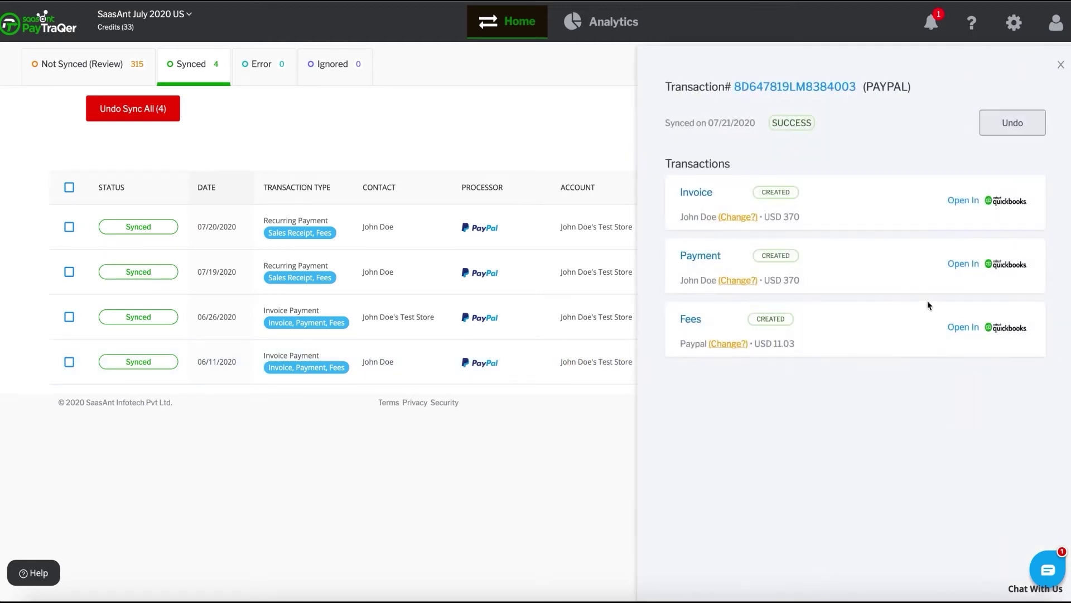
{"action": "left_click", "coordinate": [967, 201]}
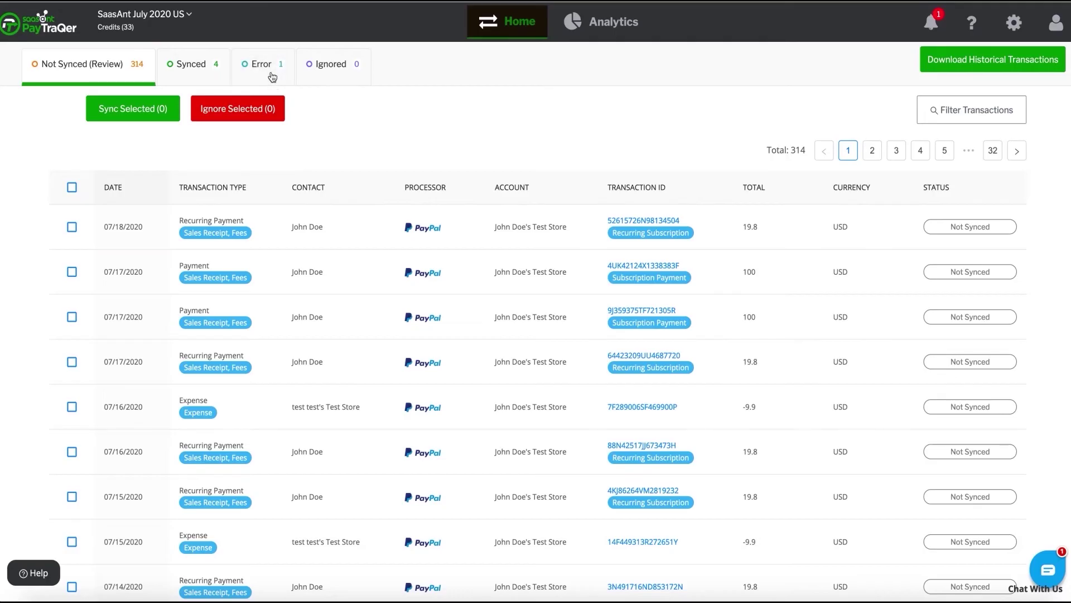
Fix the failed CAD transfer by enabling and saving multiple currency settings
{"action": "left_click", "coordinate": [273, 78]}
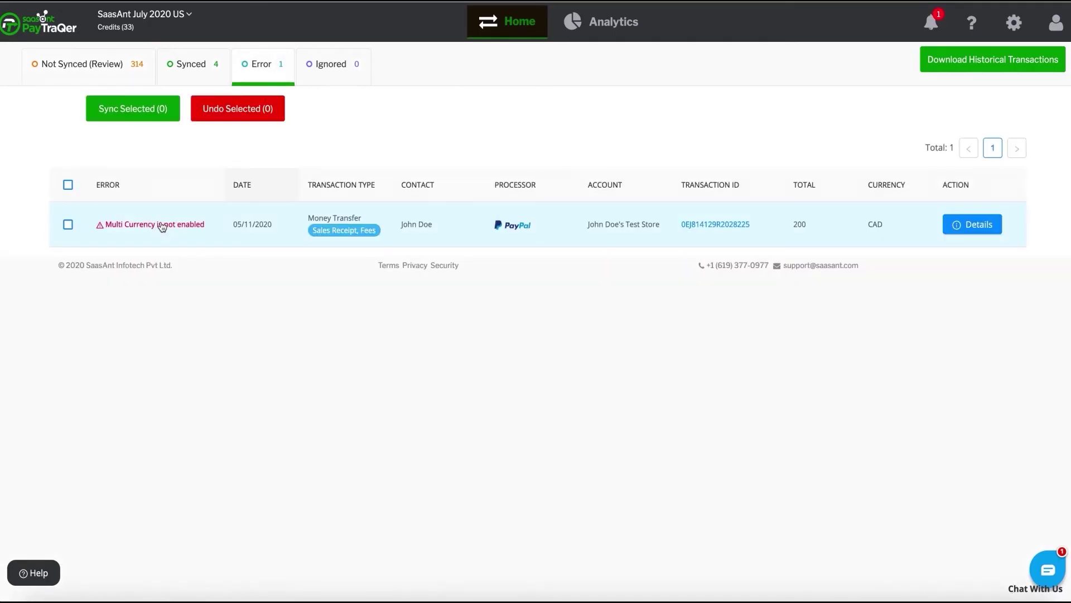
{"action": "left_click", "coordinate": [948, 231]}
{"action": "left_click", "coordinate": [1013, 208]}
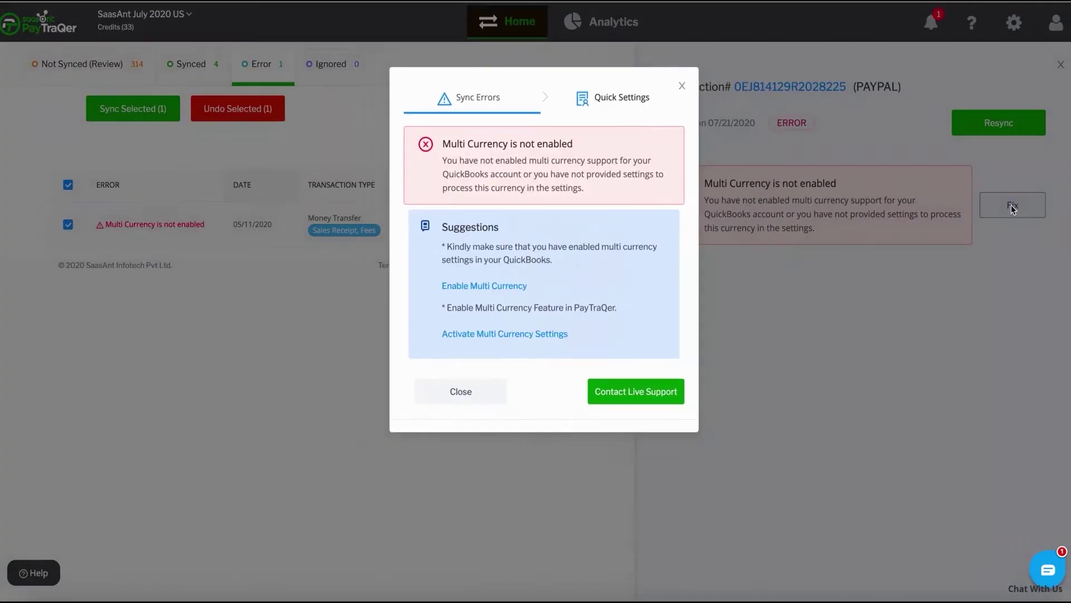
{"action": "left_click", "coordinate": [446, 335]}
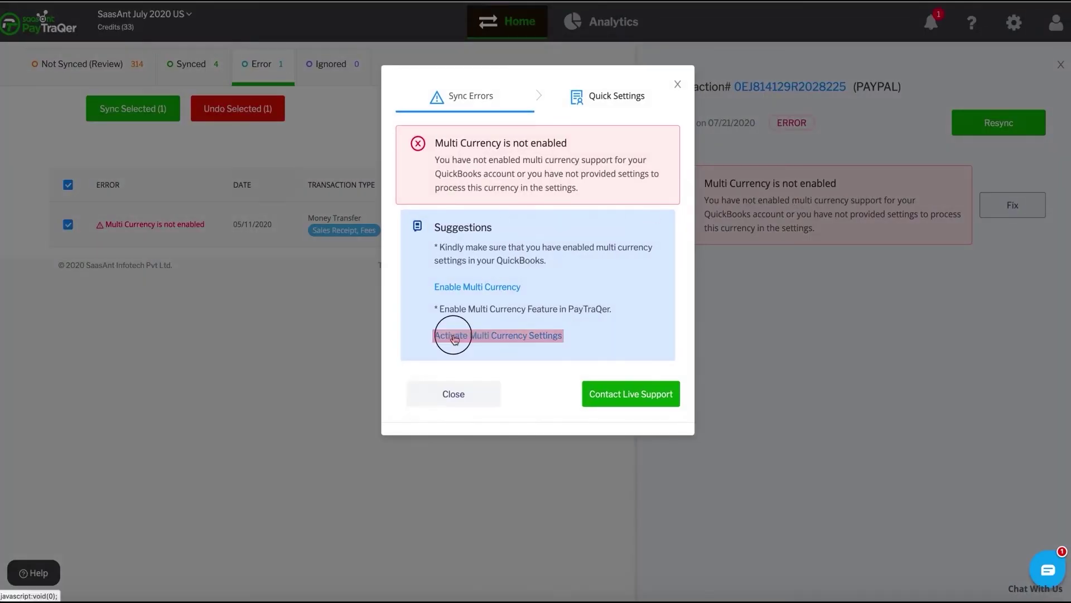
{"action": "left_click", "coordinate": [95, 294]}
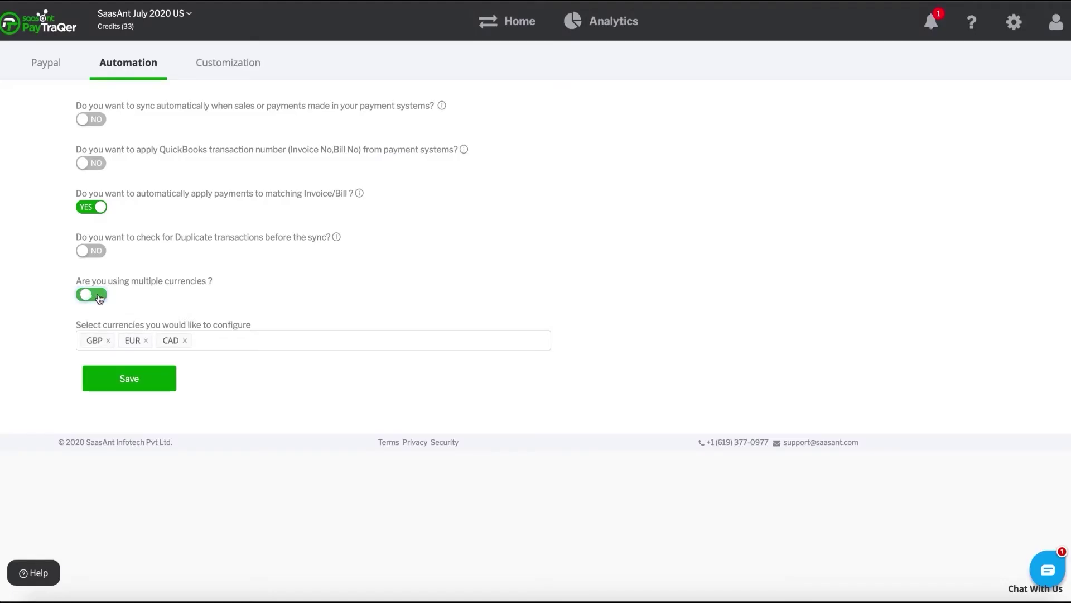
{"action": "left_click", "coordinate": [154, 370]}
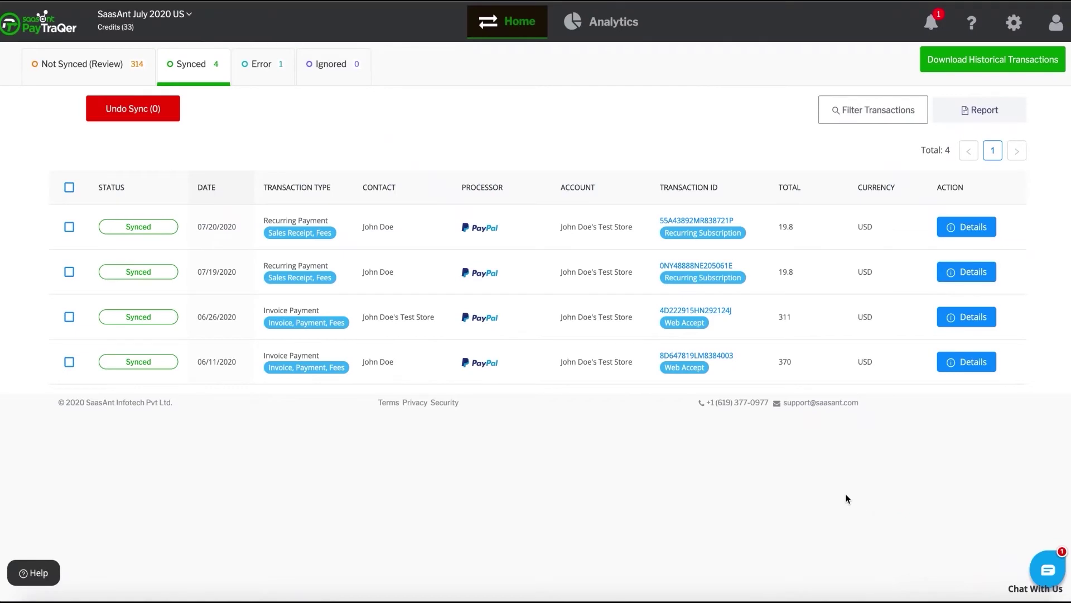
Undo the QuickBooks sync of the 07/19/2020 and 07/20/2020 transactions
{"action": "left_click", "coordinate": [69, 271]}
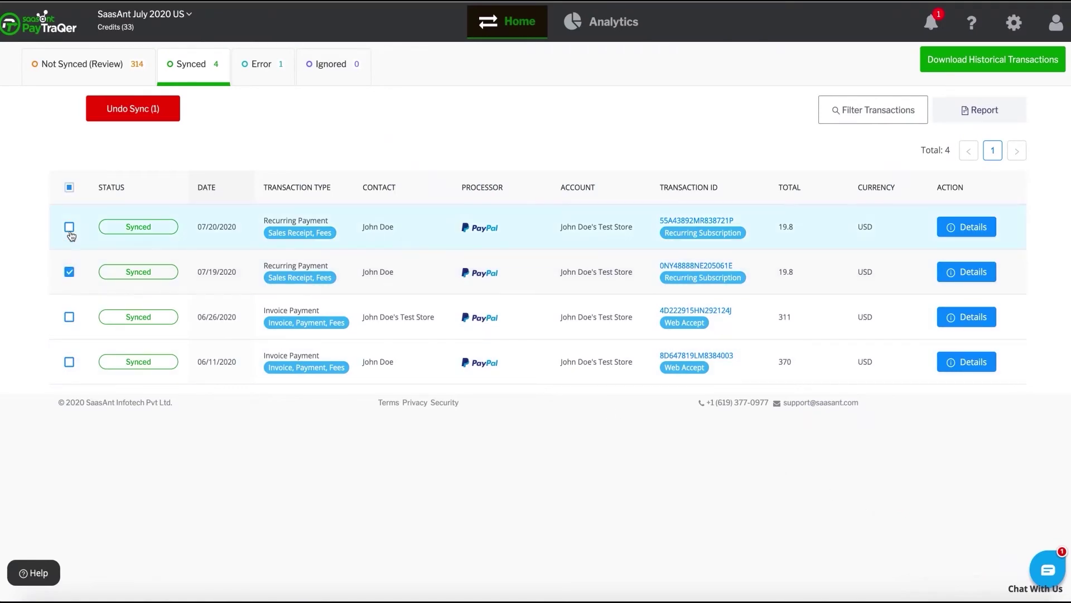
{"action": "left_click", "coordinate": [69, 227]}
{"action": "left_click", "coordinate": [122, 113]}
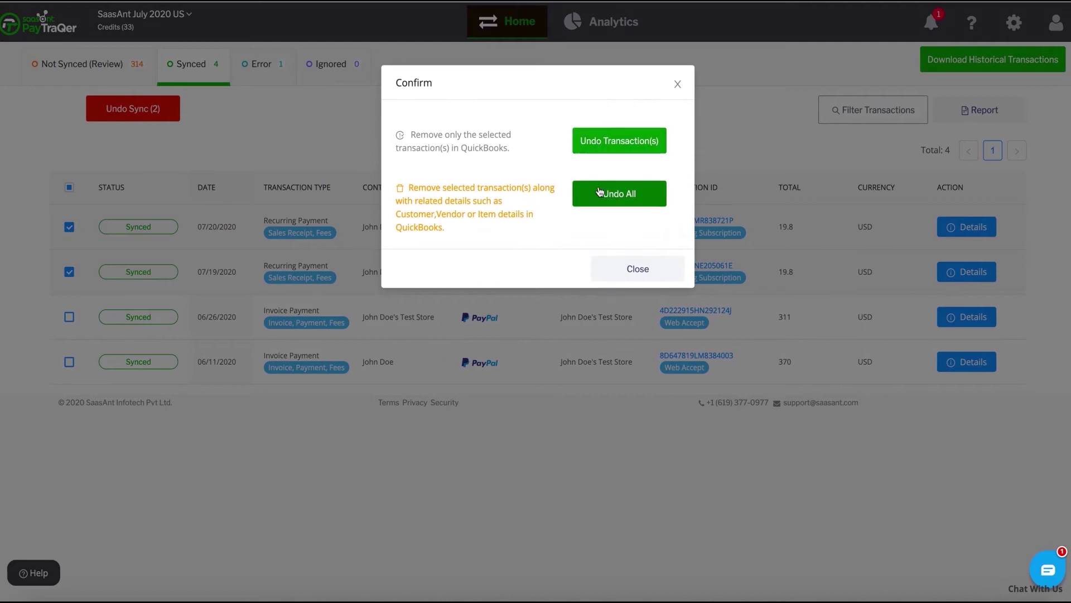
{"action": "left_click", "coordinate": [603, 142]}
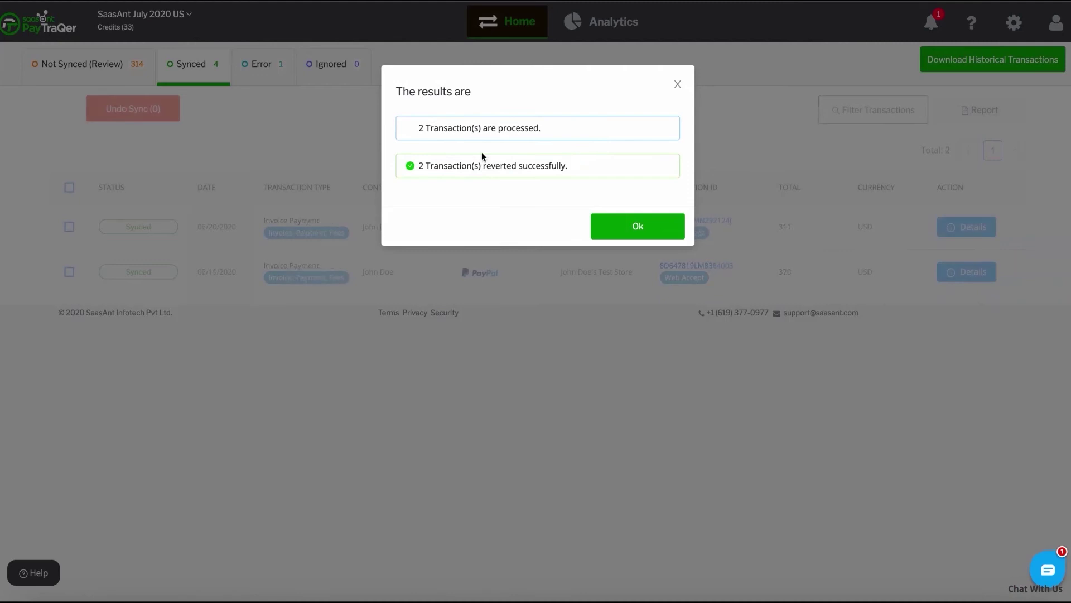
{"action": "left_click", "coordinate": [627, 225]}
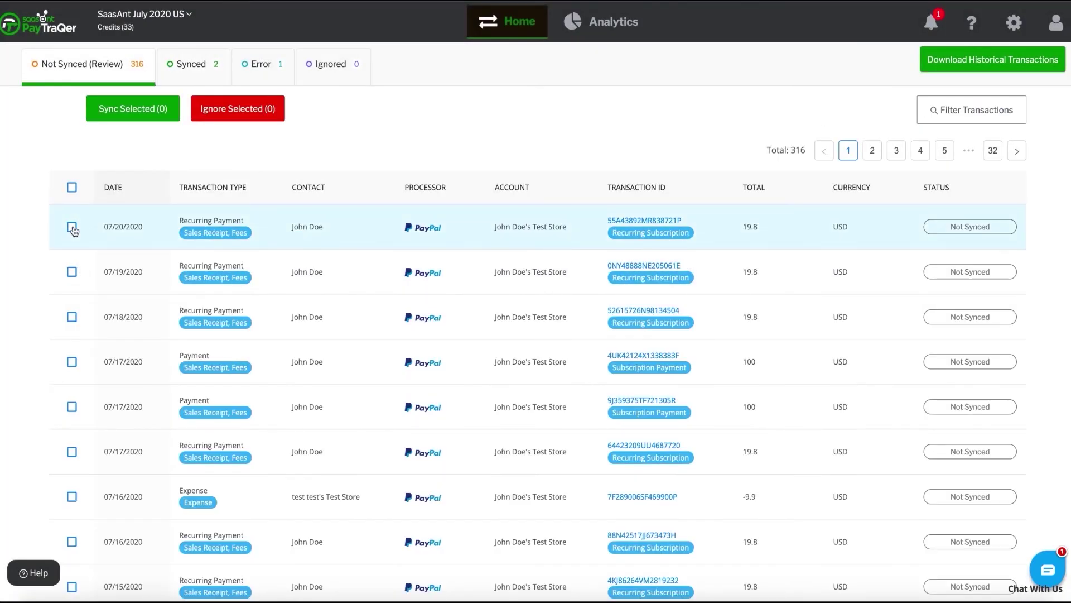
Ignore the four review transactions dated 07/17–07/20/2020, then view the ignored list
{"action": "left_click", "coordinate": [72, 228]}
{"action": "left_click", "coordinate": [72, 272]}
{"action": "left_click", "coordinate": [72, 317]}
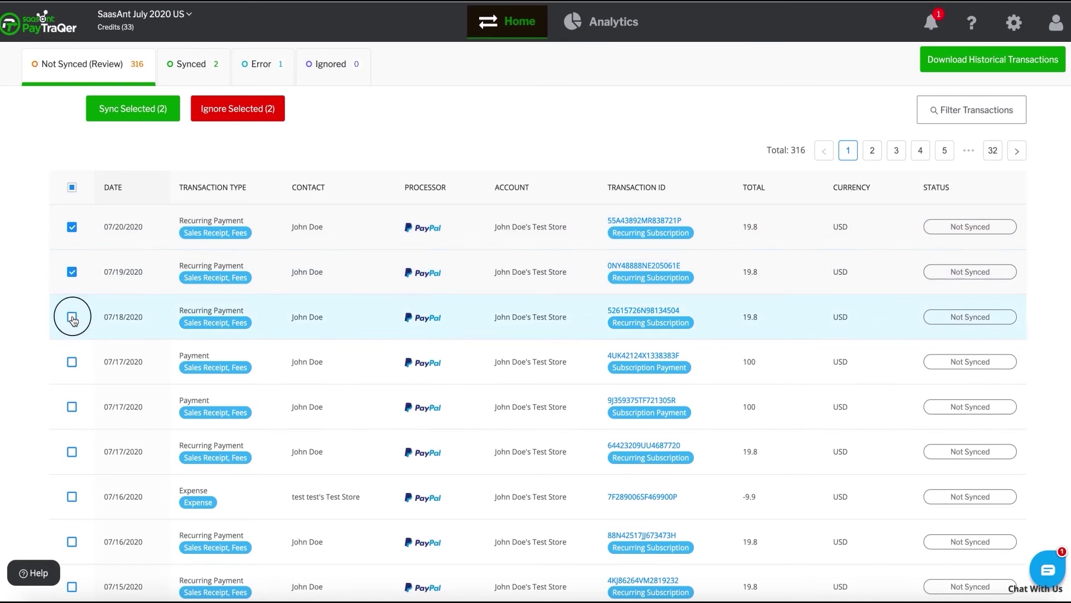
{"action": "left_click", "coordinate": [72, 363]}
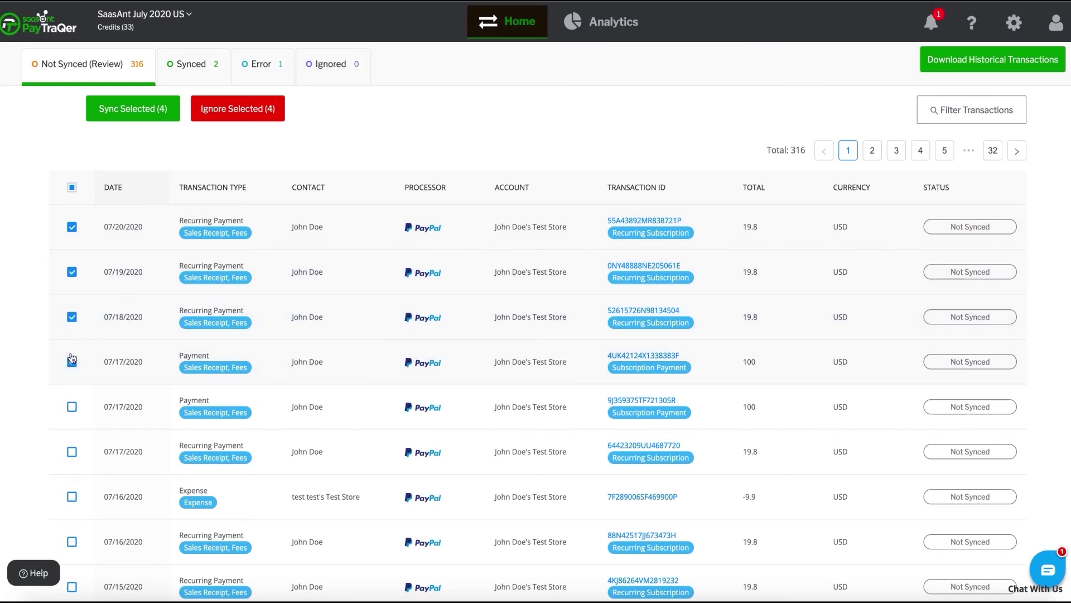
{"action": "left_click", "coordinate": [234, 110]}
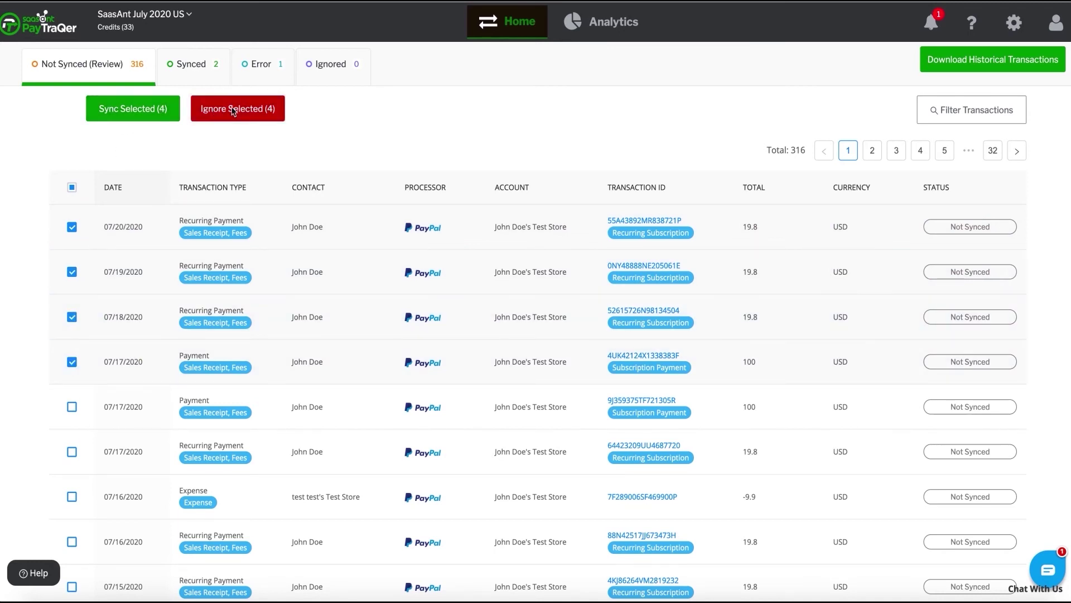
{"action": "left_click", "coordinate": [337, 76]}
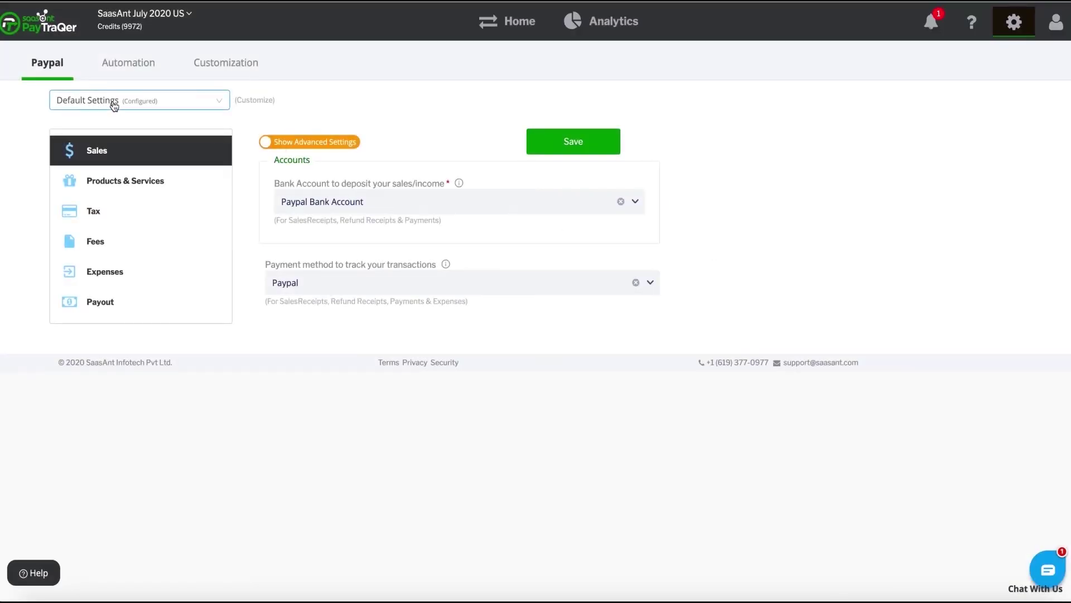
Preview the Recurring Payments settings profile, then return to Default Settings
{"action": "left_click", "coordinate": [113, 105]}
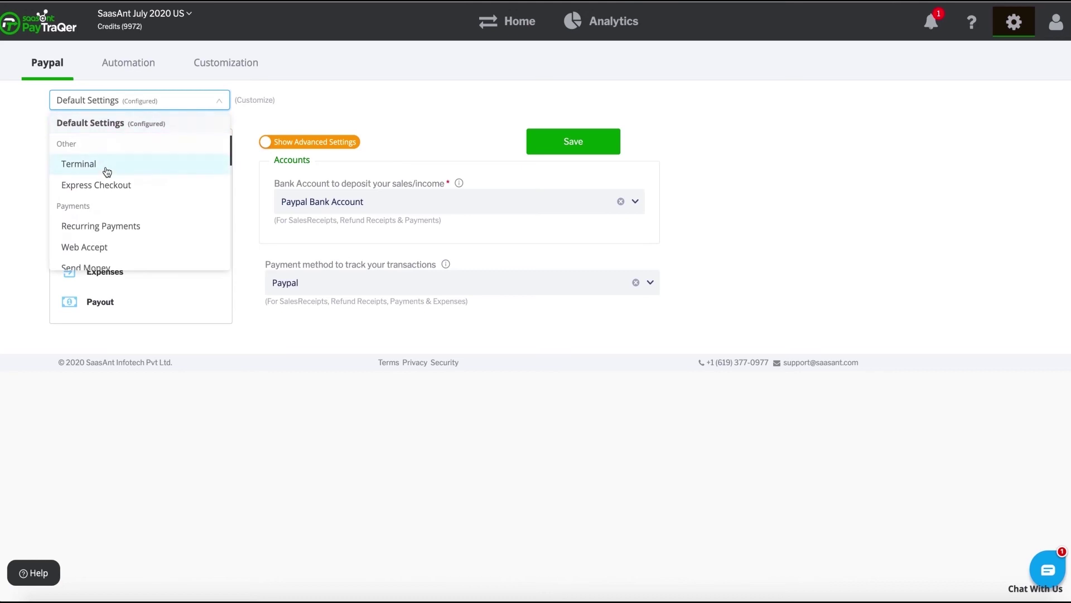
{"action": "scroll", "coordinate": [107, 171], "scroll_direction": "down", "scroll_amount": 2}
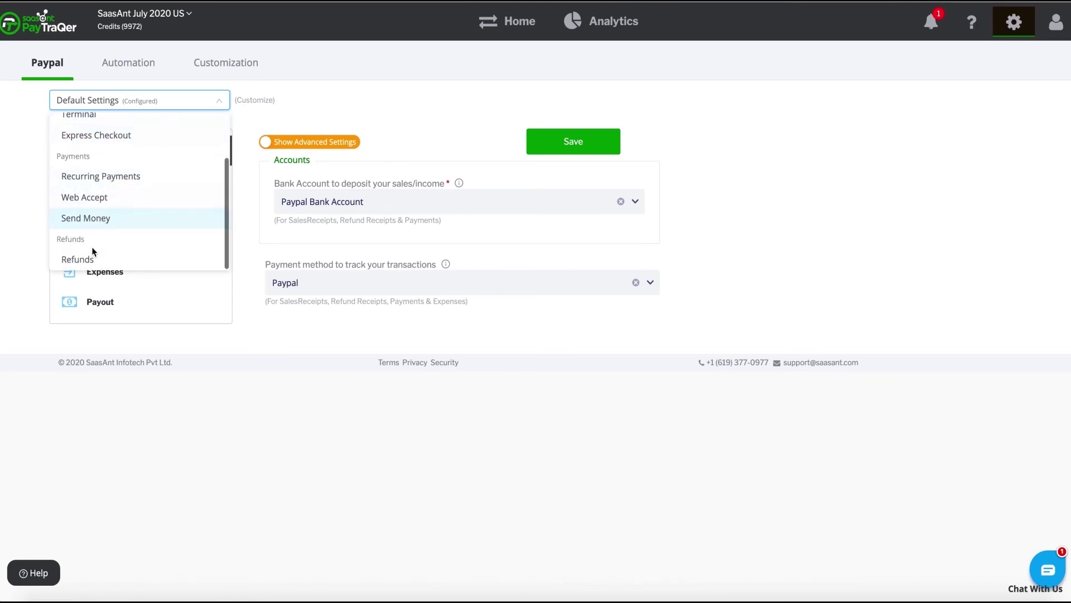
{"action": "left_click", "coordinate": [105, 179]}
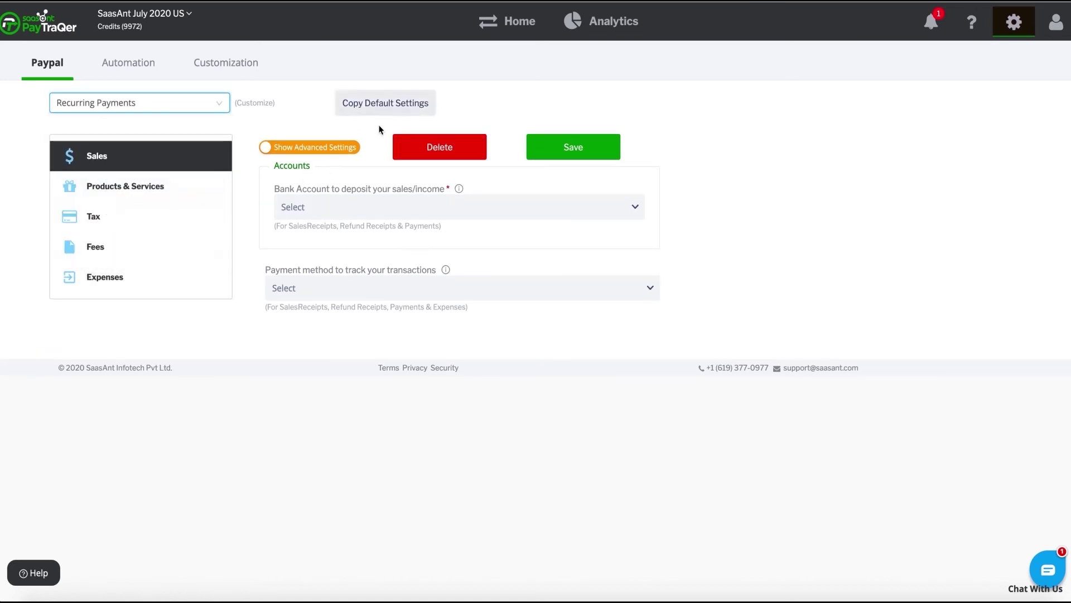
{"action": "left_click", "coordinate": [143, 112]}
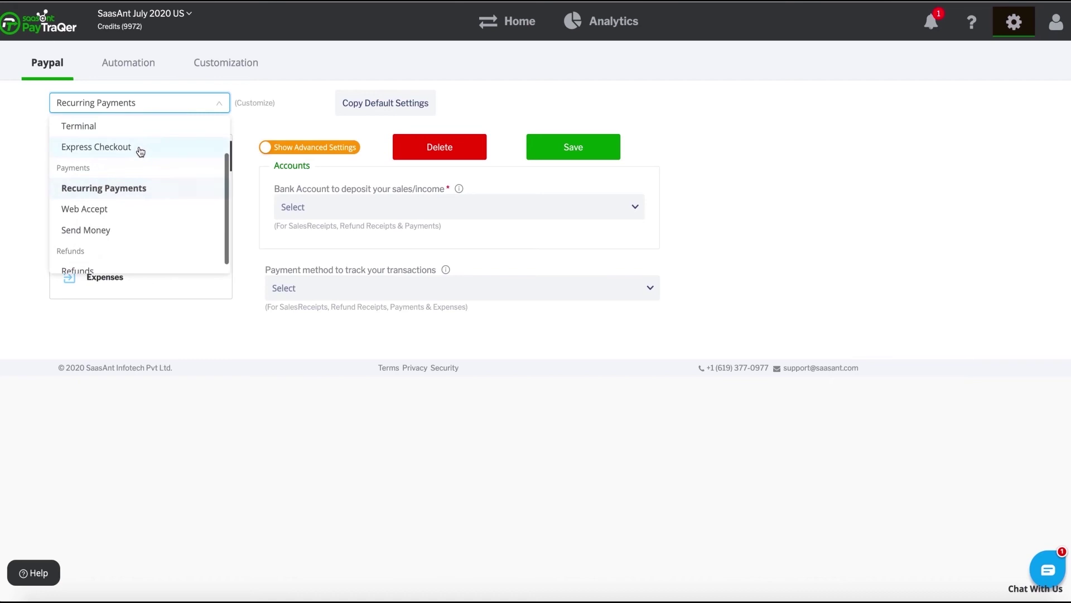
{"action": "scroll", "coordinate": [139, 148], "scroll_direction": "up", "scroll_amount": 2}
{"action": "left_click", "coordinate": [116, 127]}
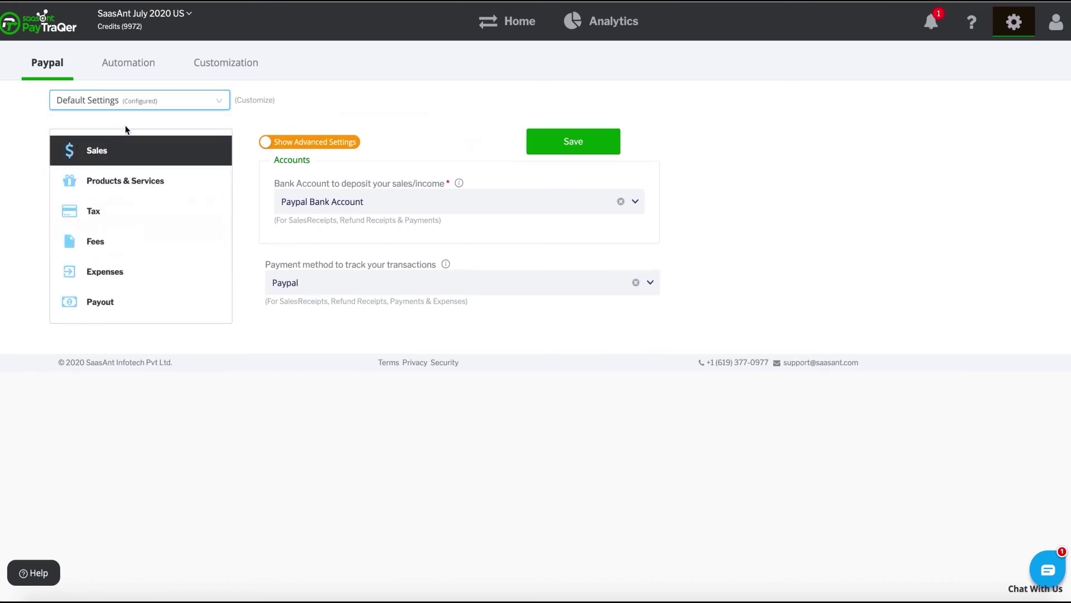
Show advanced sales settings and review Products & Services, Tax, Fees, Expenses and Payout options
{"action": "left_click", "coordinate": [316, 142]}
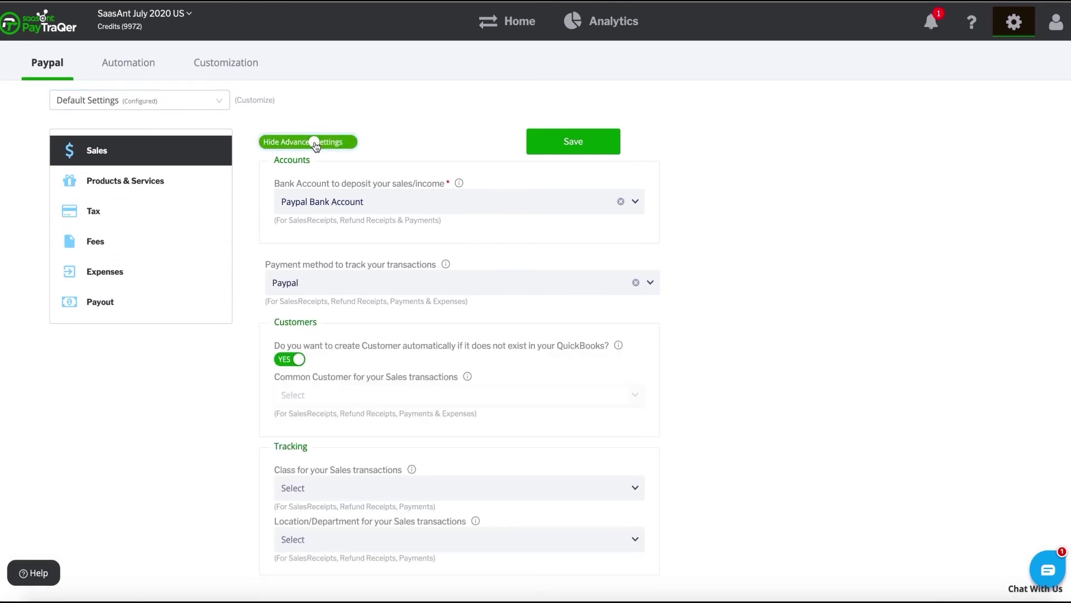
{"action": "scroll", "coordinate": [362, 505], "scroll_direction": "down", "scroll_amount": 1}
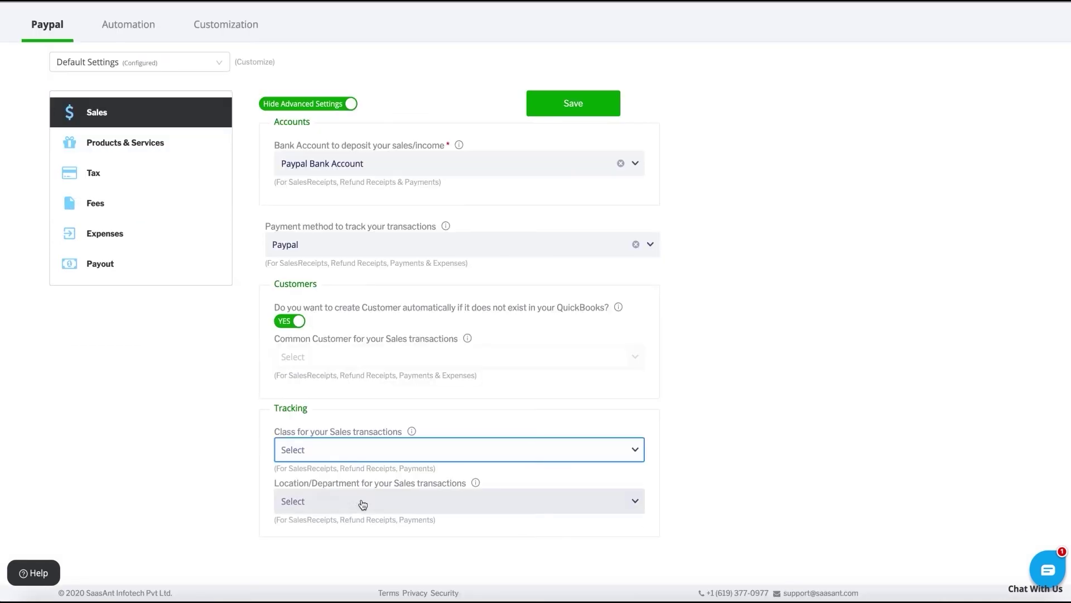
{"action": "left_click", "coordinate": [157, 145]}
{"action": "left_click", "coordinate": [119, 213]}
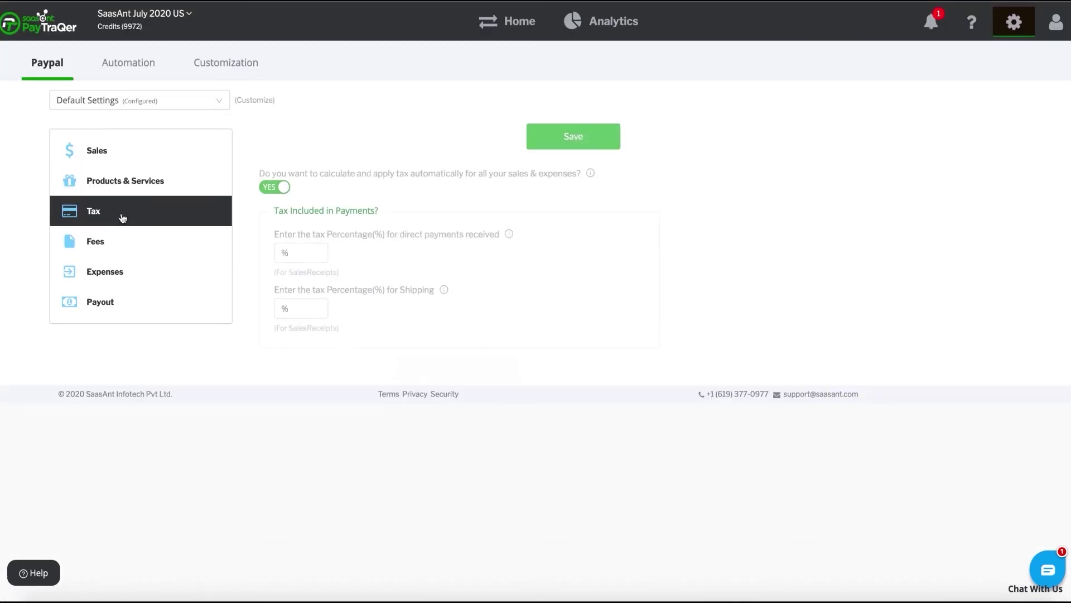
{"action": "left_click", "coordinate": [122, 249]}
{"action": "left_click", "coordinate": [139, 272]}
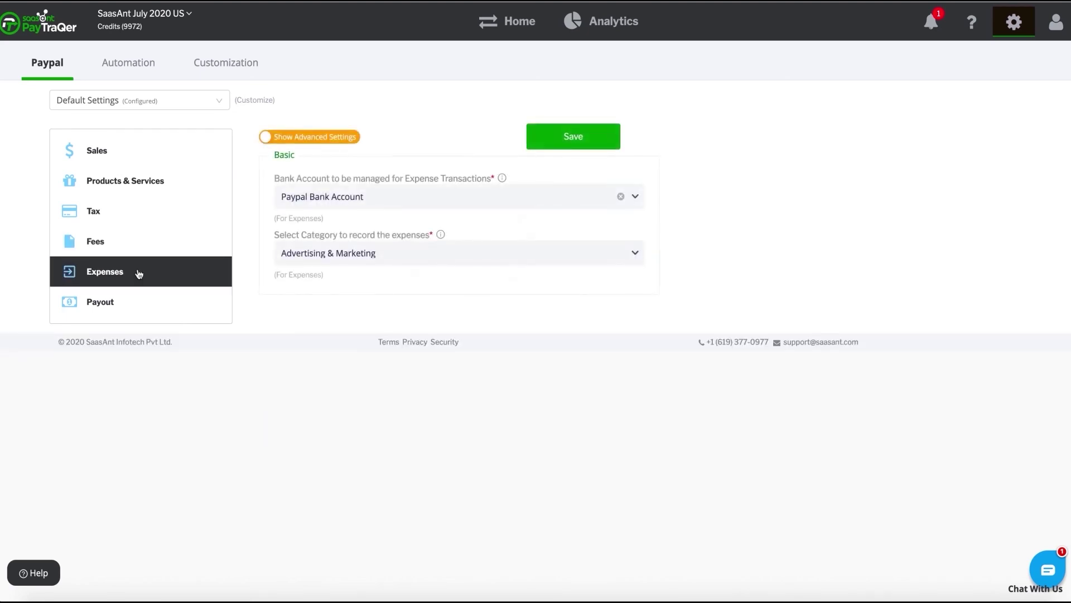
{"action": "left_click", "coordinate": [342, 144]}
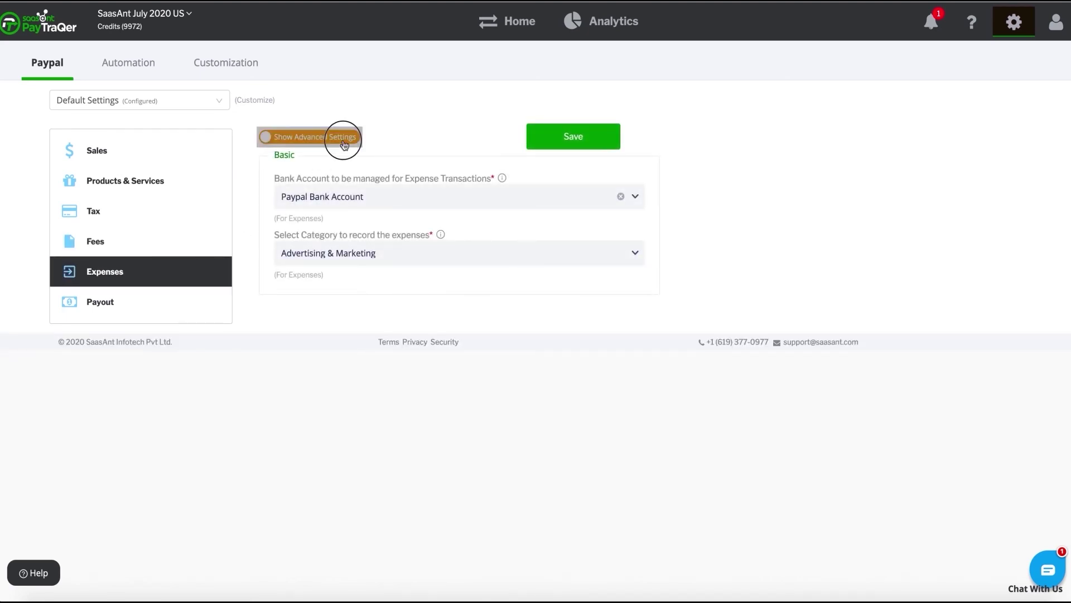
{"action": "left_click", "coordinate": [185, 310]}
Enable the payout option, automatic sync and multiple currencies, then go to Analytics
{"action": "left_click", "coordinate": [293, 192]}
{"action": "left_click", "coordinate": [127, 62]}
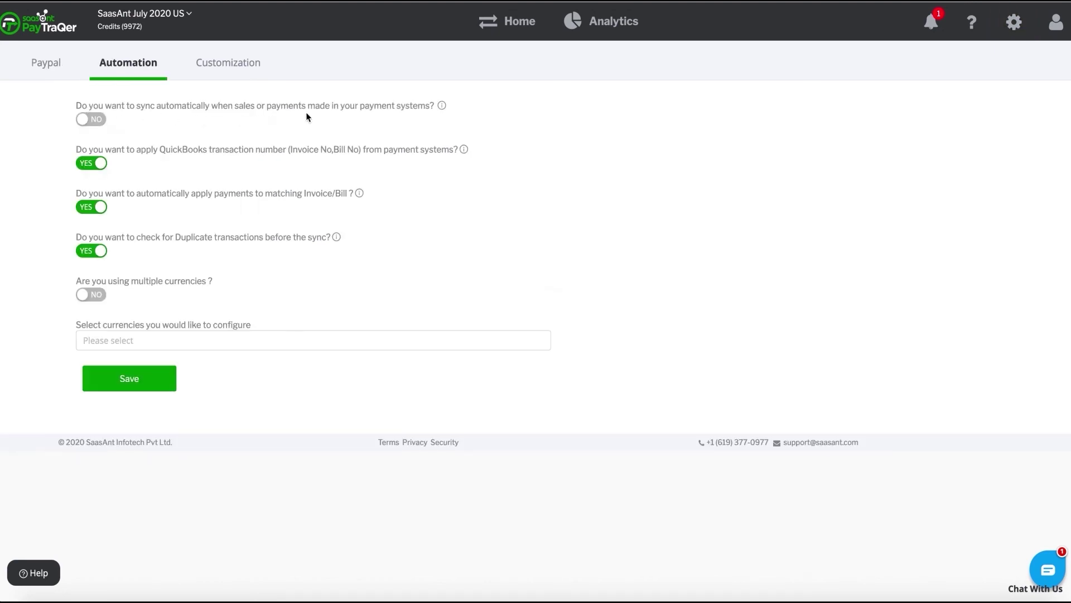
{"action": "left_click", "coordinate": [94, 120]}
{"action": "left_click", "coordinate": [100, 296]}
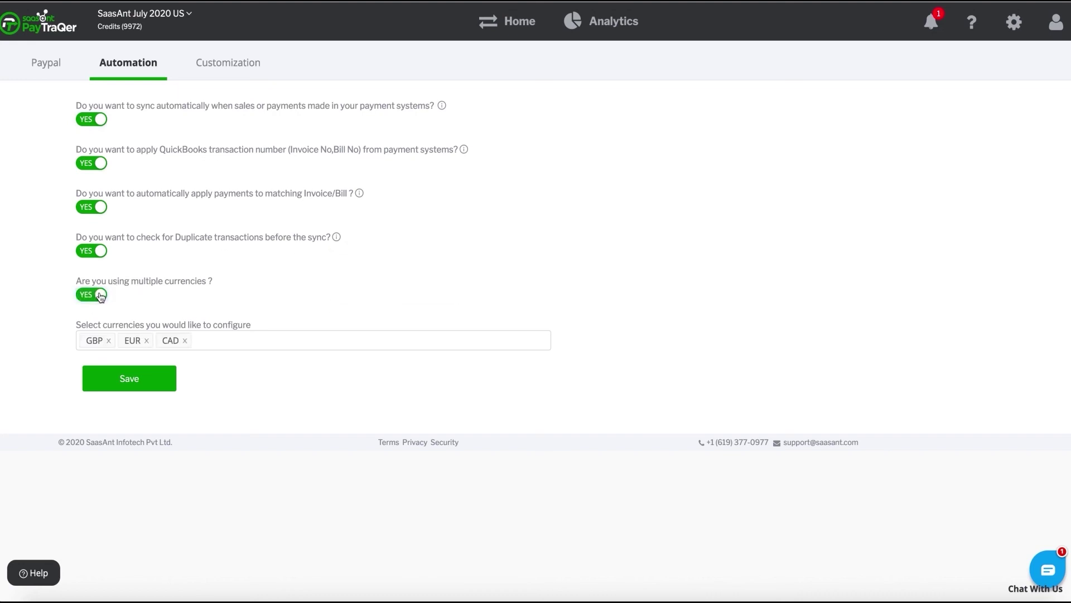
{"action": "left_click", "coordinate": [127, 379]}
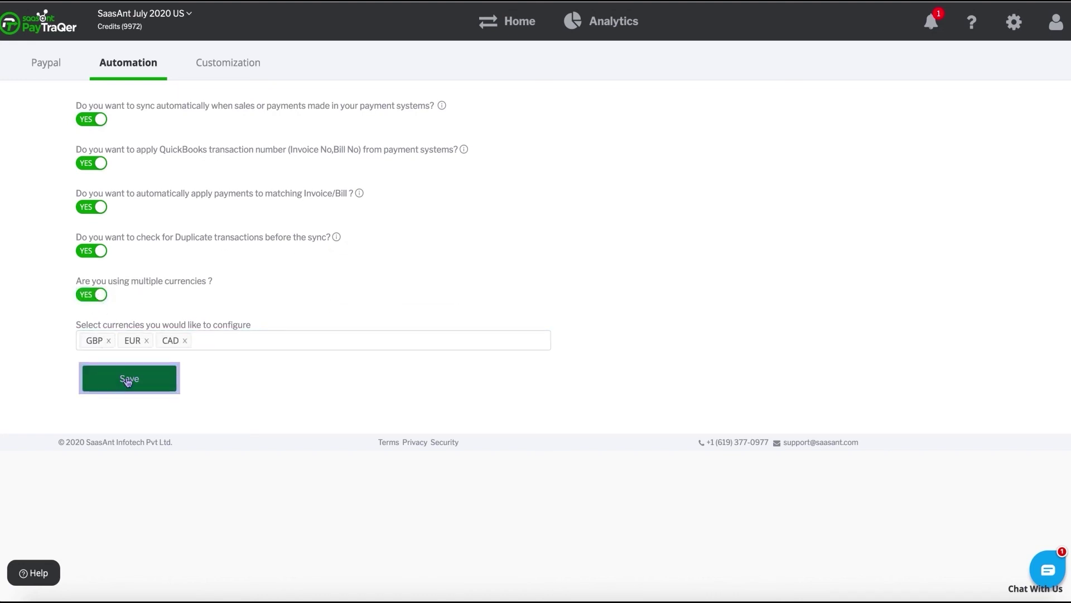
{"action": "left_click", "coordinate": [1017, 23]}
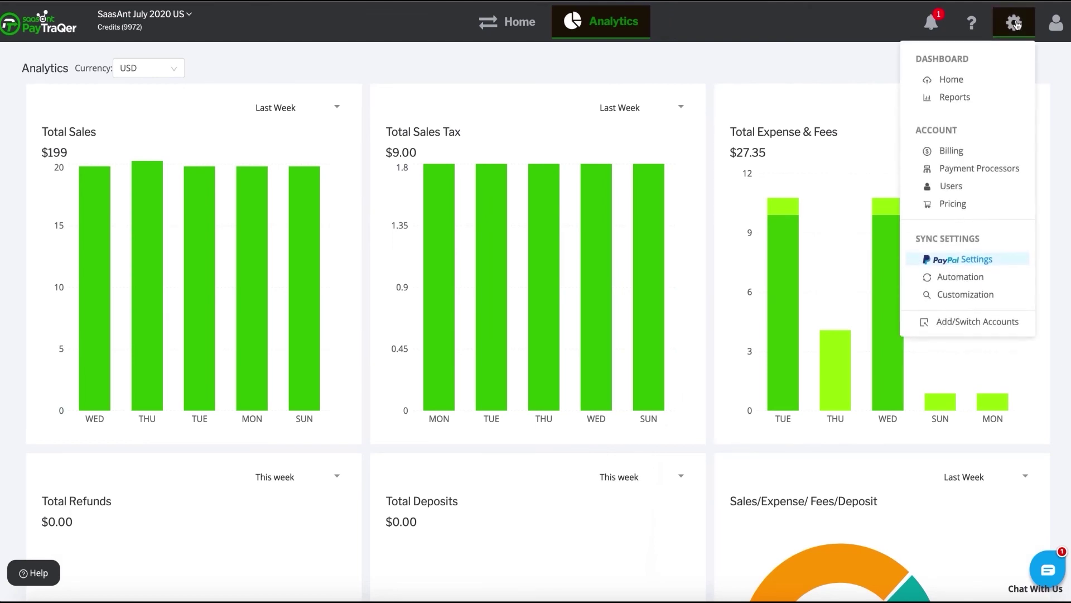
{"action": "left_click", "coordinate": [980, 169]}
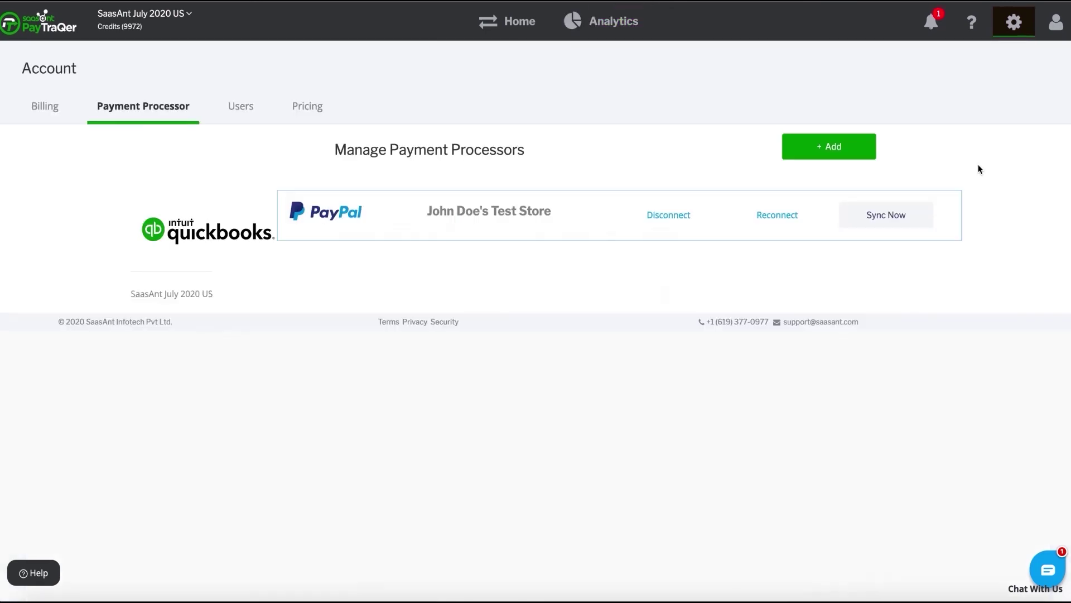
{"action": "left_click", "coordinate": [831, 161]}
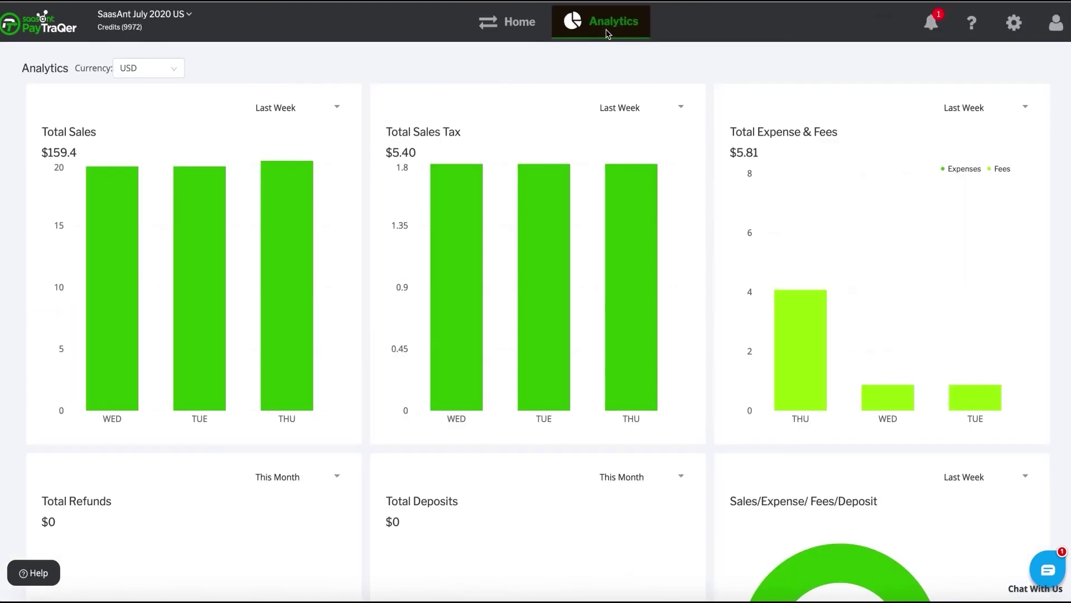
Switch Total Sales to This Month, then back to Last Week ($179.2)
{"action": "left_click", "coordinate": [286, 110]}
{"action": "left_click", "coordinate": [281, 176]}
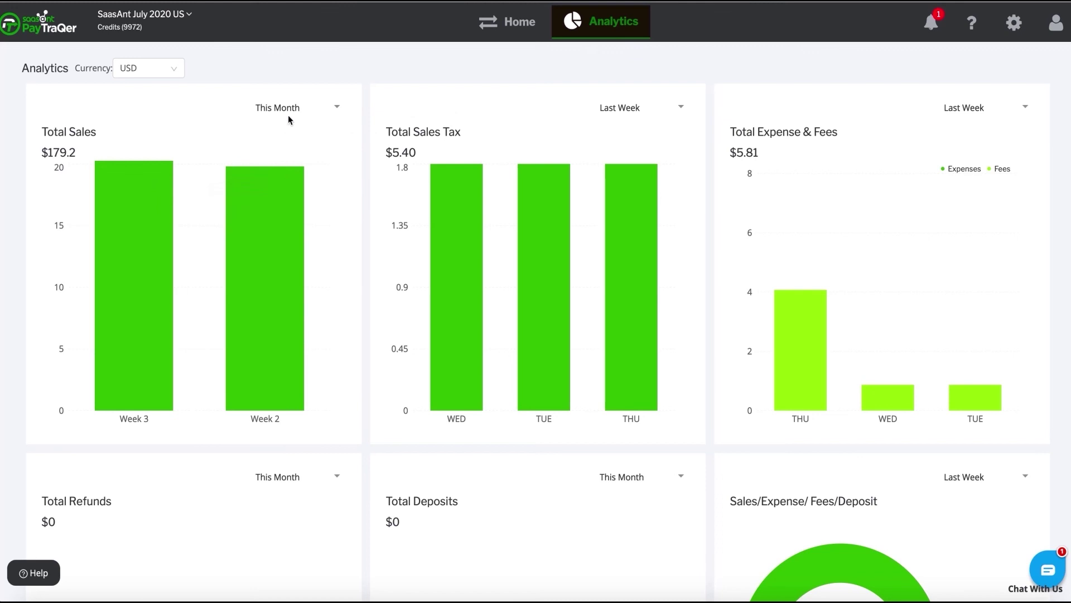
{"action": "left_click", "coordinate": [288, 115]}
{"action": "left_click", "coordinate": [281, 158]}
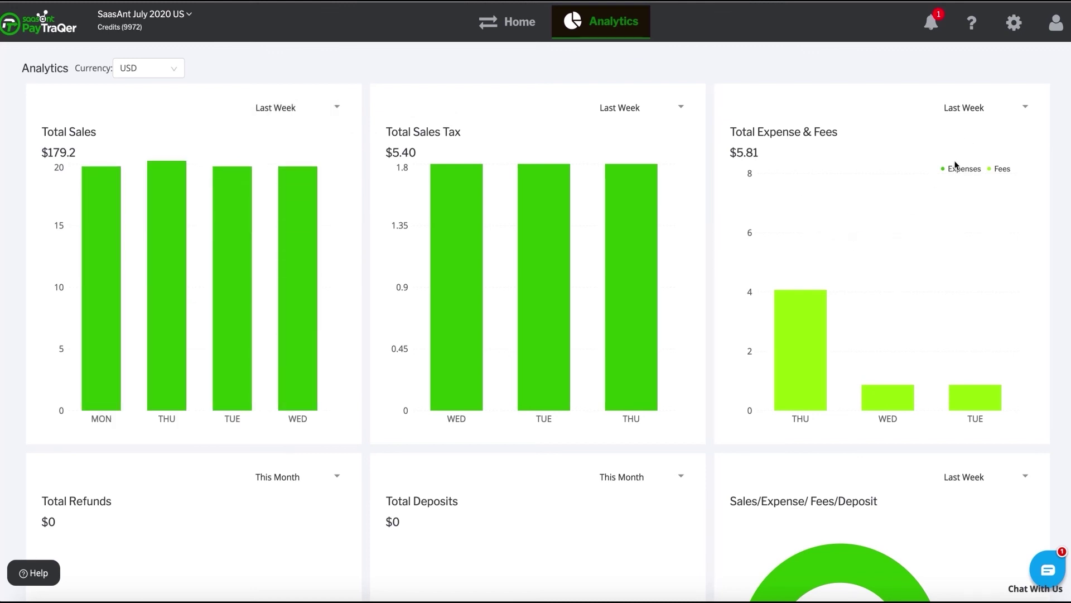
{"action": "scroll", "coordinate": [869, 309], "scroll_direction": "down", "scroll_amount": 2}
Toggle the Sales/Expense donut between This Month and Last Week; set Total Expense & Fees to This Month ($28.22)
{"action": "left_click", "coordinate": [967, 371]}
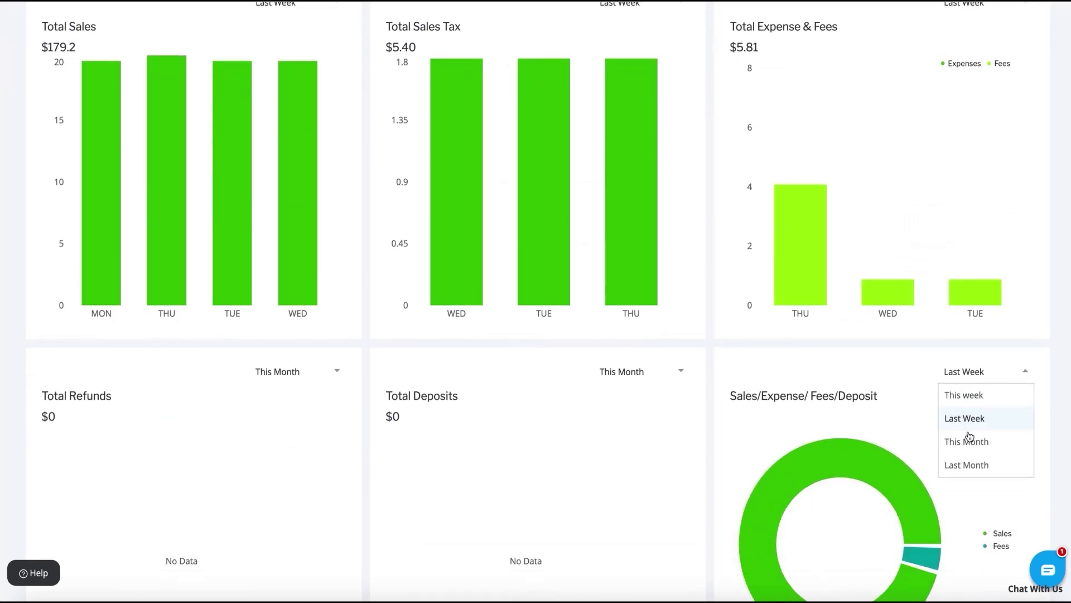
{"action": "left_click", "coordinate": [970, 439]}
{"action": "scroll", "coordinate": [970, 439], "scroll_direction": "down", "scroll_amount": 1}
{"action": "scroll", "coordinate": [970, 442], "scroll_direction": "up", "scroll_amount": 1}
{"action": "left_click", "coordinate": [968, 341]}
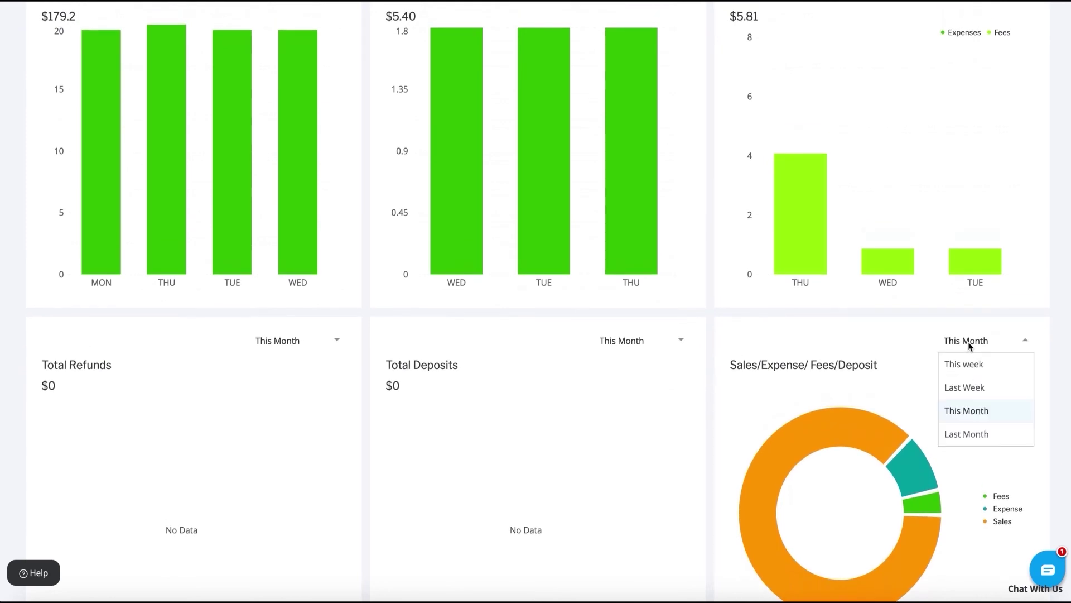
{"action": "left_click", "coordinate": [968, 388]}
{"action": "scroll", "coordinate": [968, 384], "scroll_direction": "up", "scroll_amount": 1}
{"action": "scroll", "coordinate": [969, 384], "scroll_direction": "up", "scroll_amount": 2}
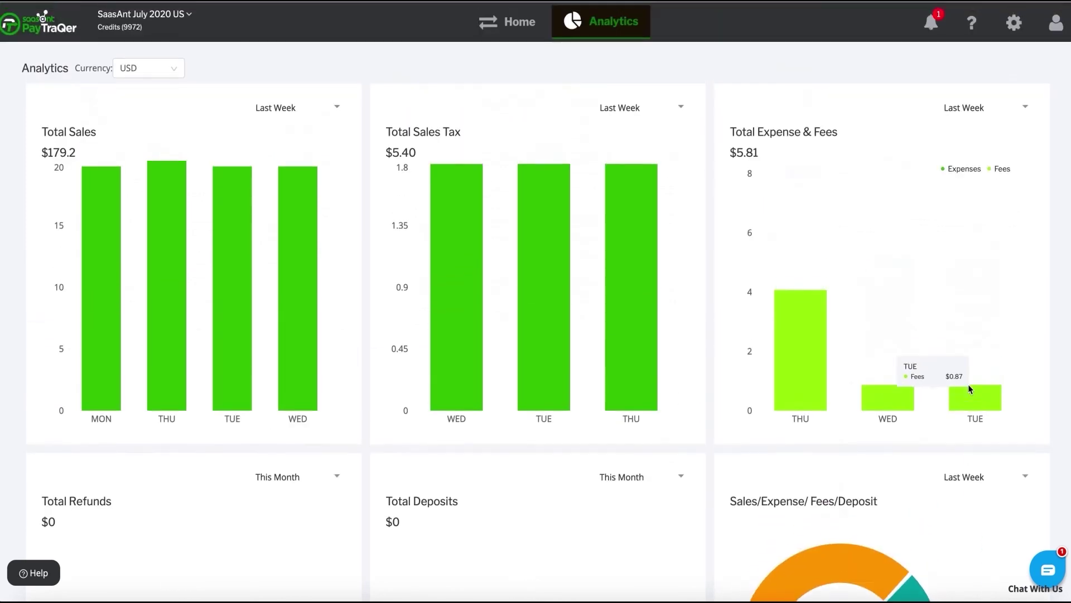
{"action": "left_click", "coordinate": [964, 107]}
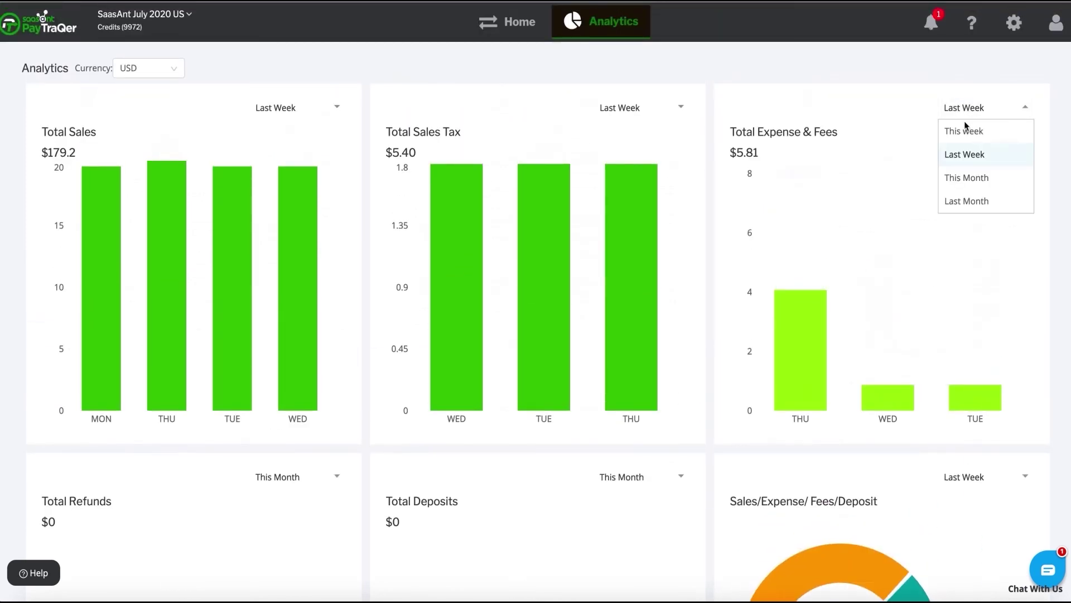
{"action": "left_click", "coordinate": [971, 175]}
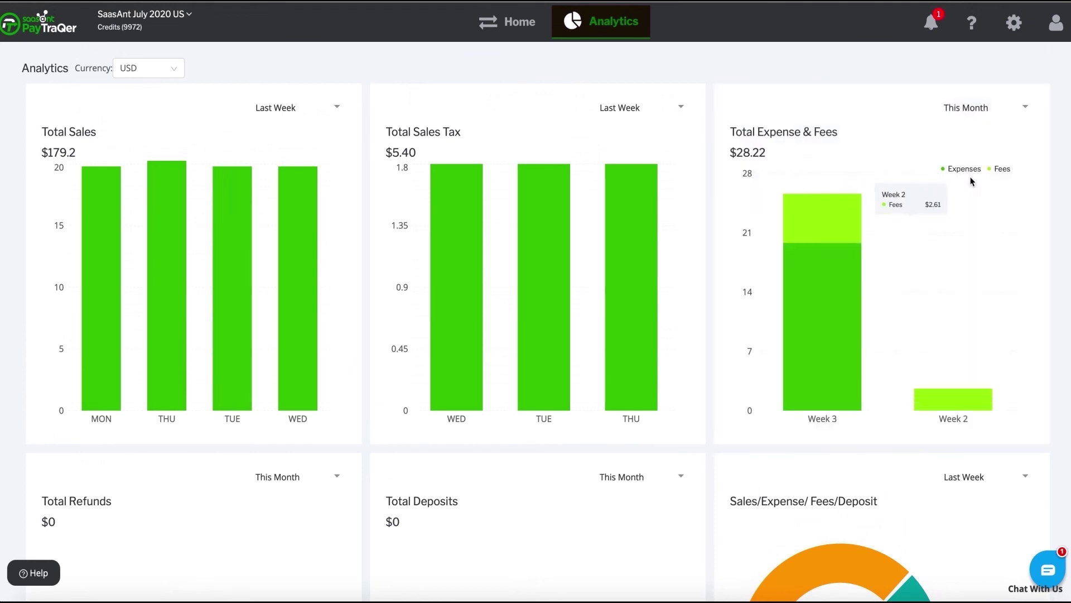